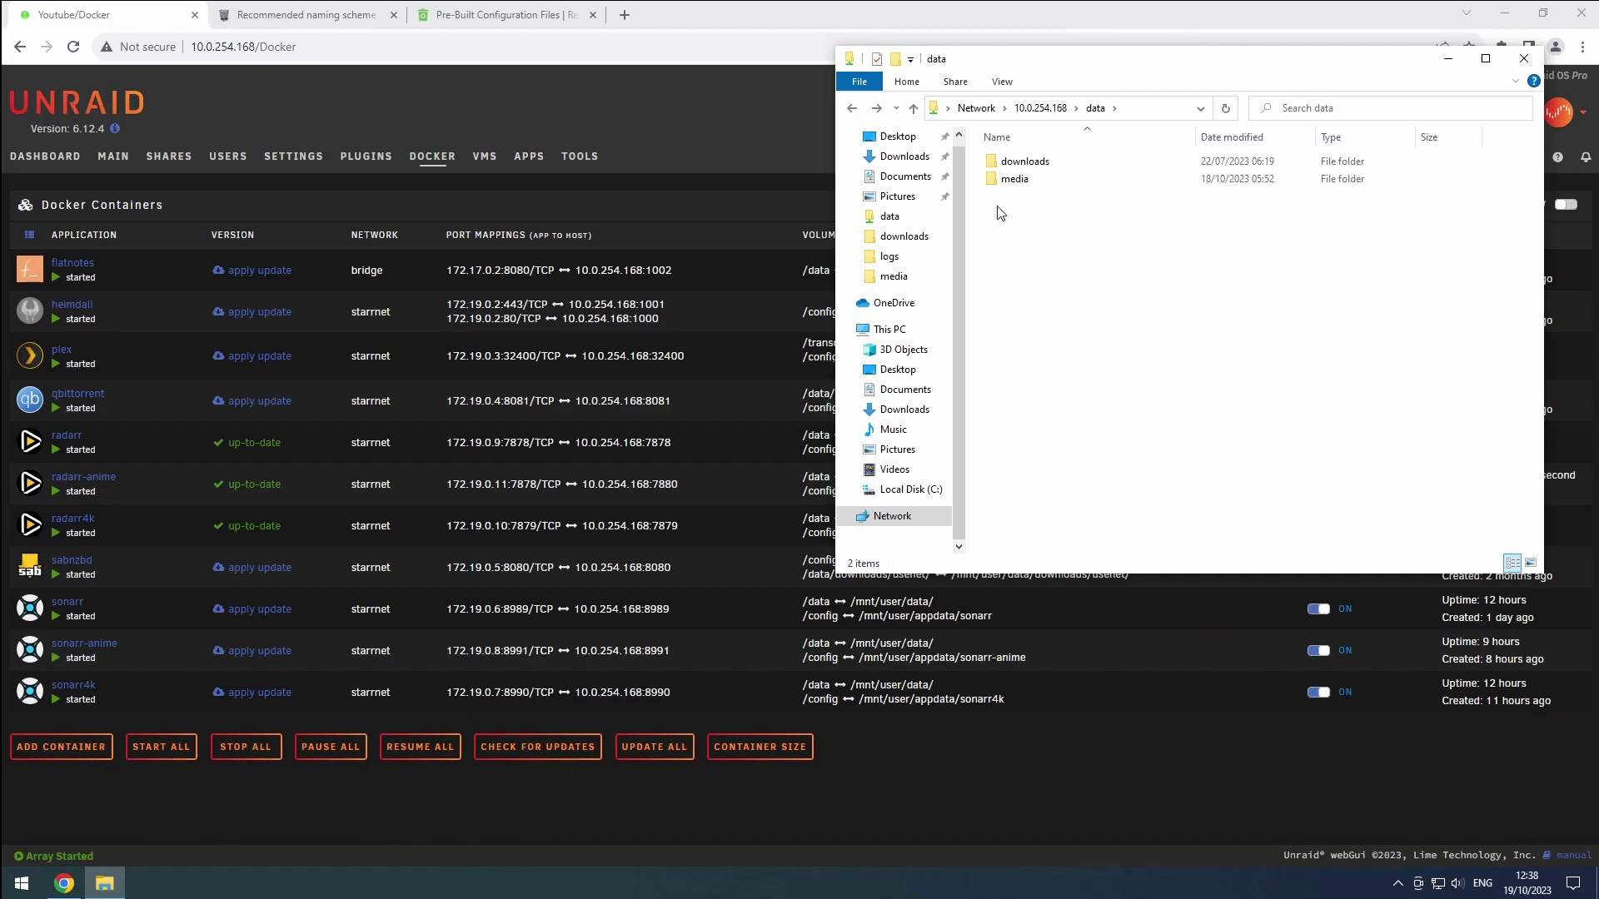
Browse into media > movies and select the empty anime folder beside 4k and 1080p
double_click(1002, 181)
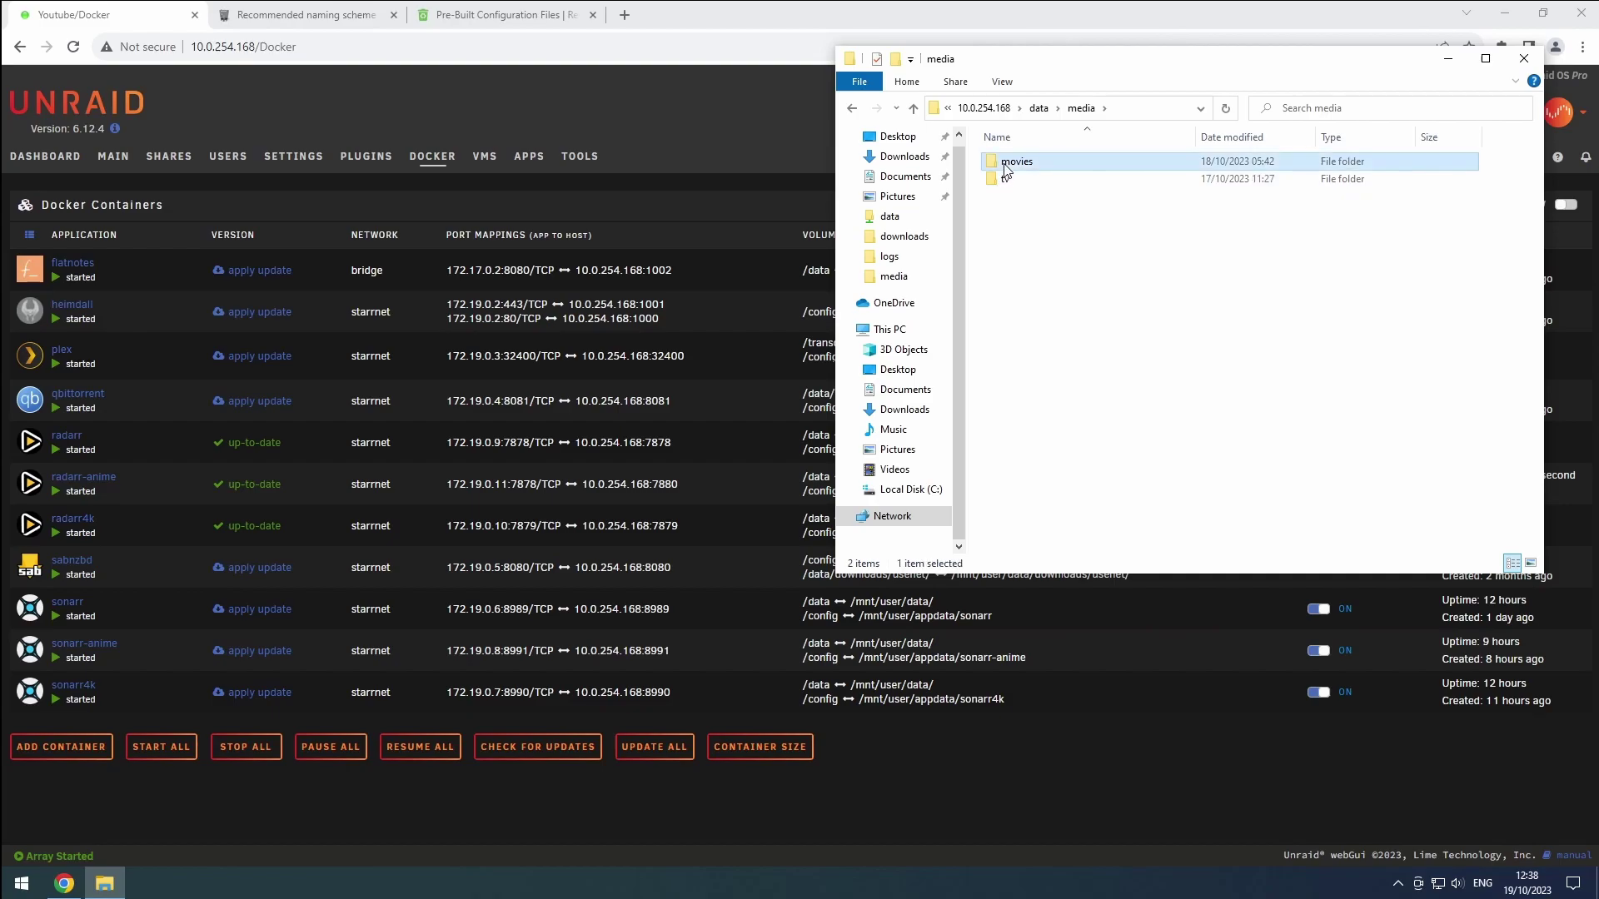
double_click(1012, 161)
click(1016, 198)
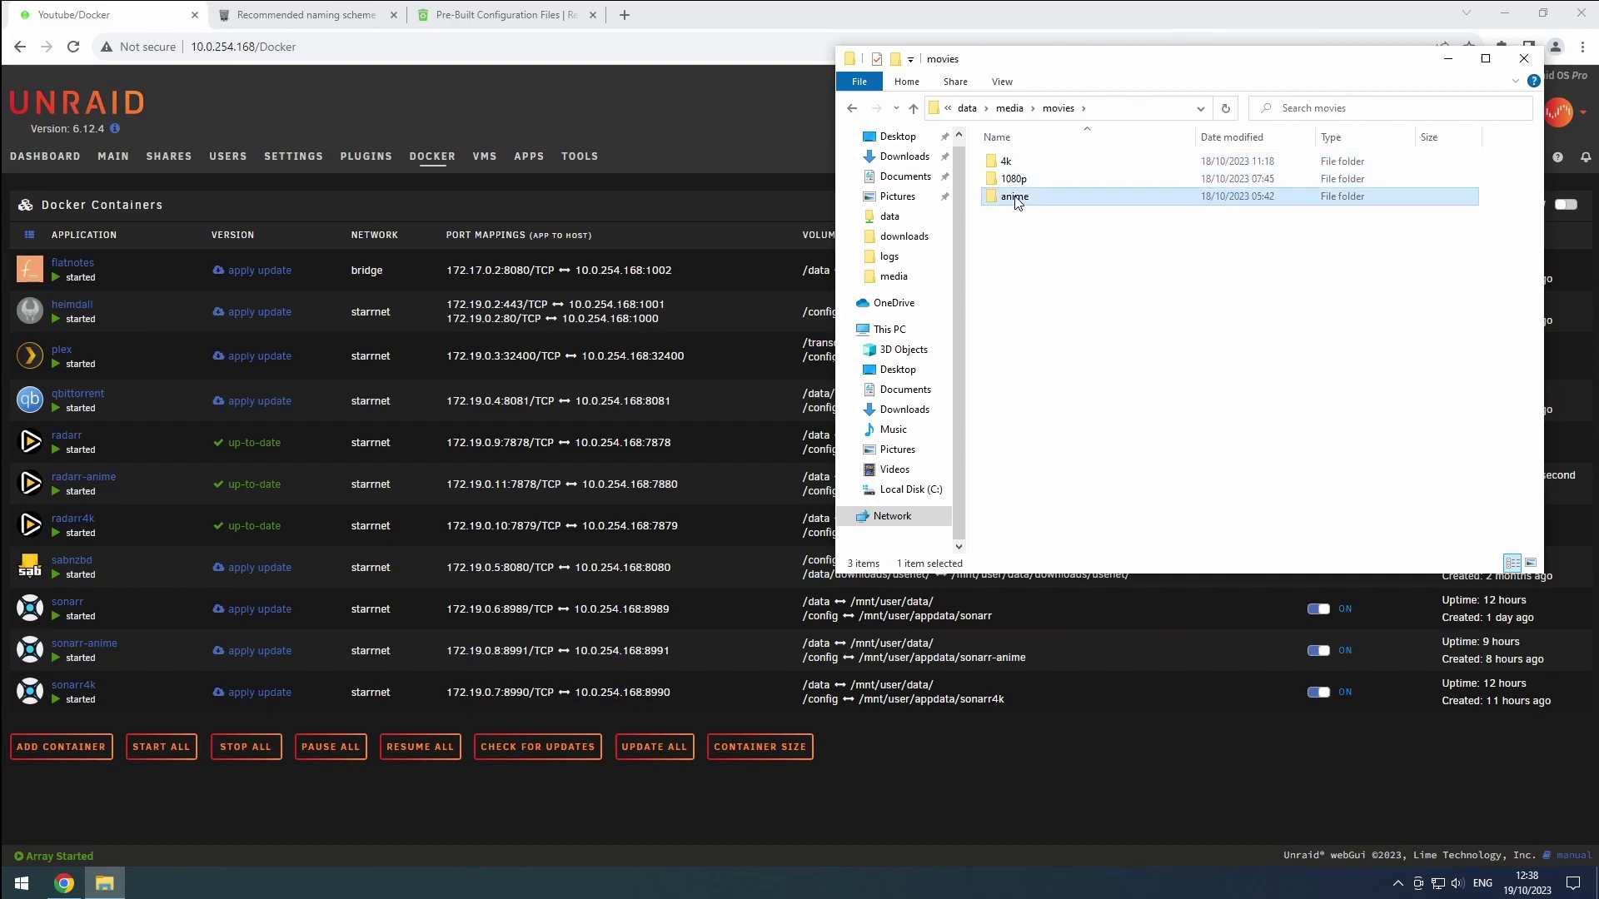
mouse_move(1014, 197)
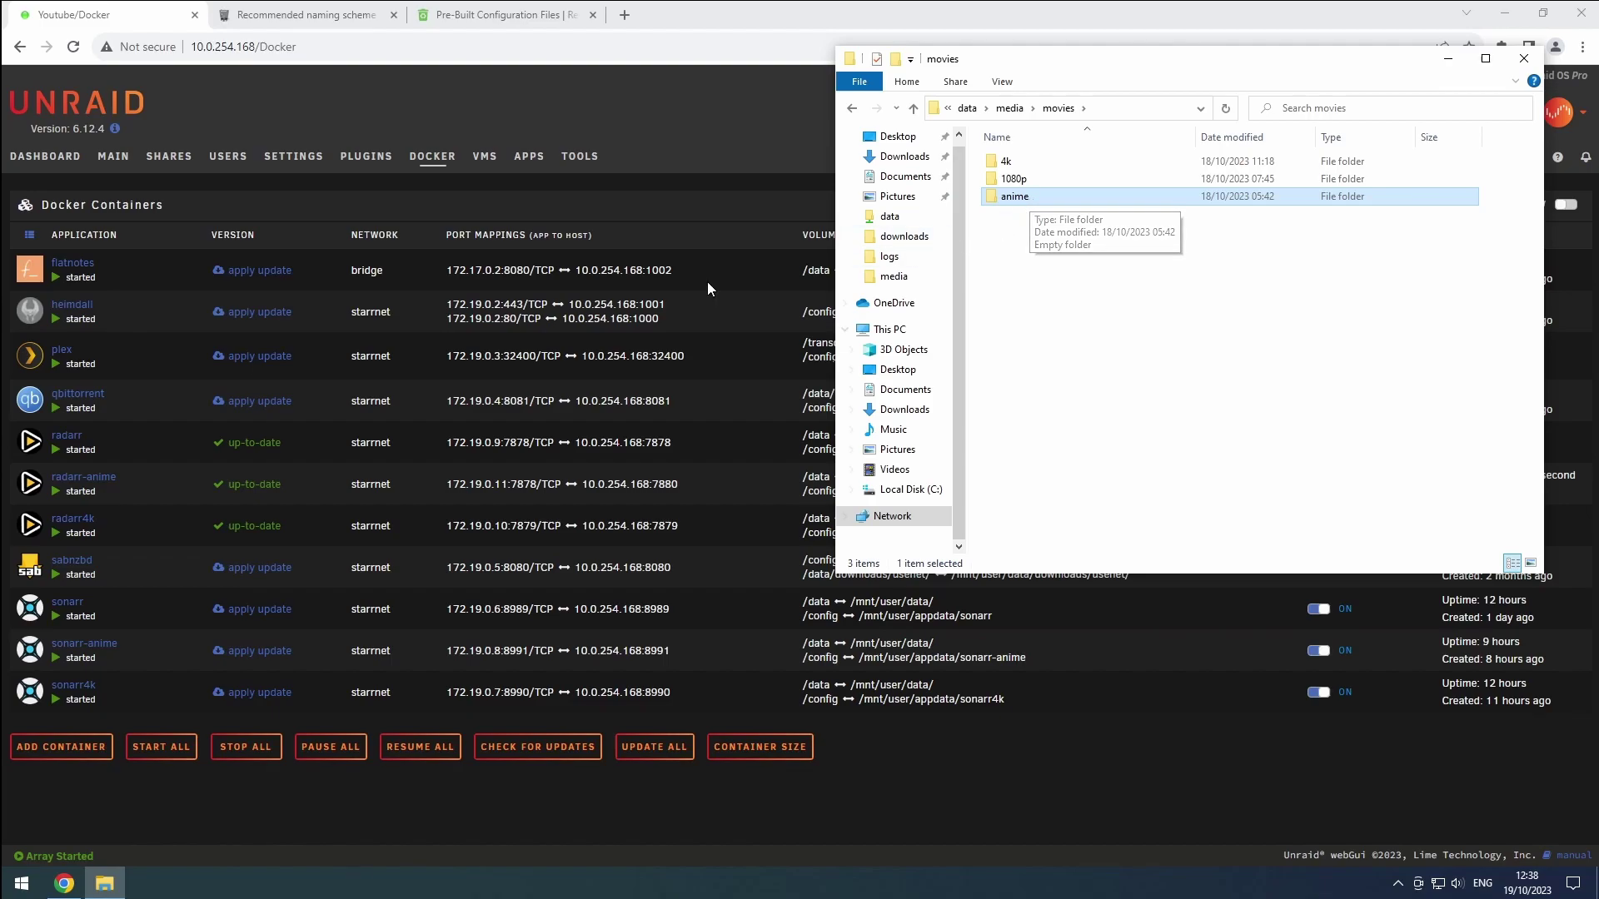
Set radarr-anime's authentication to Basic with username 'user' and a password, then open General settings
click(30, 492)
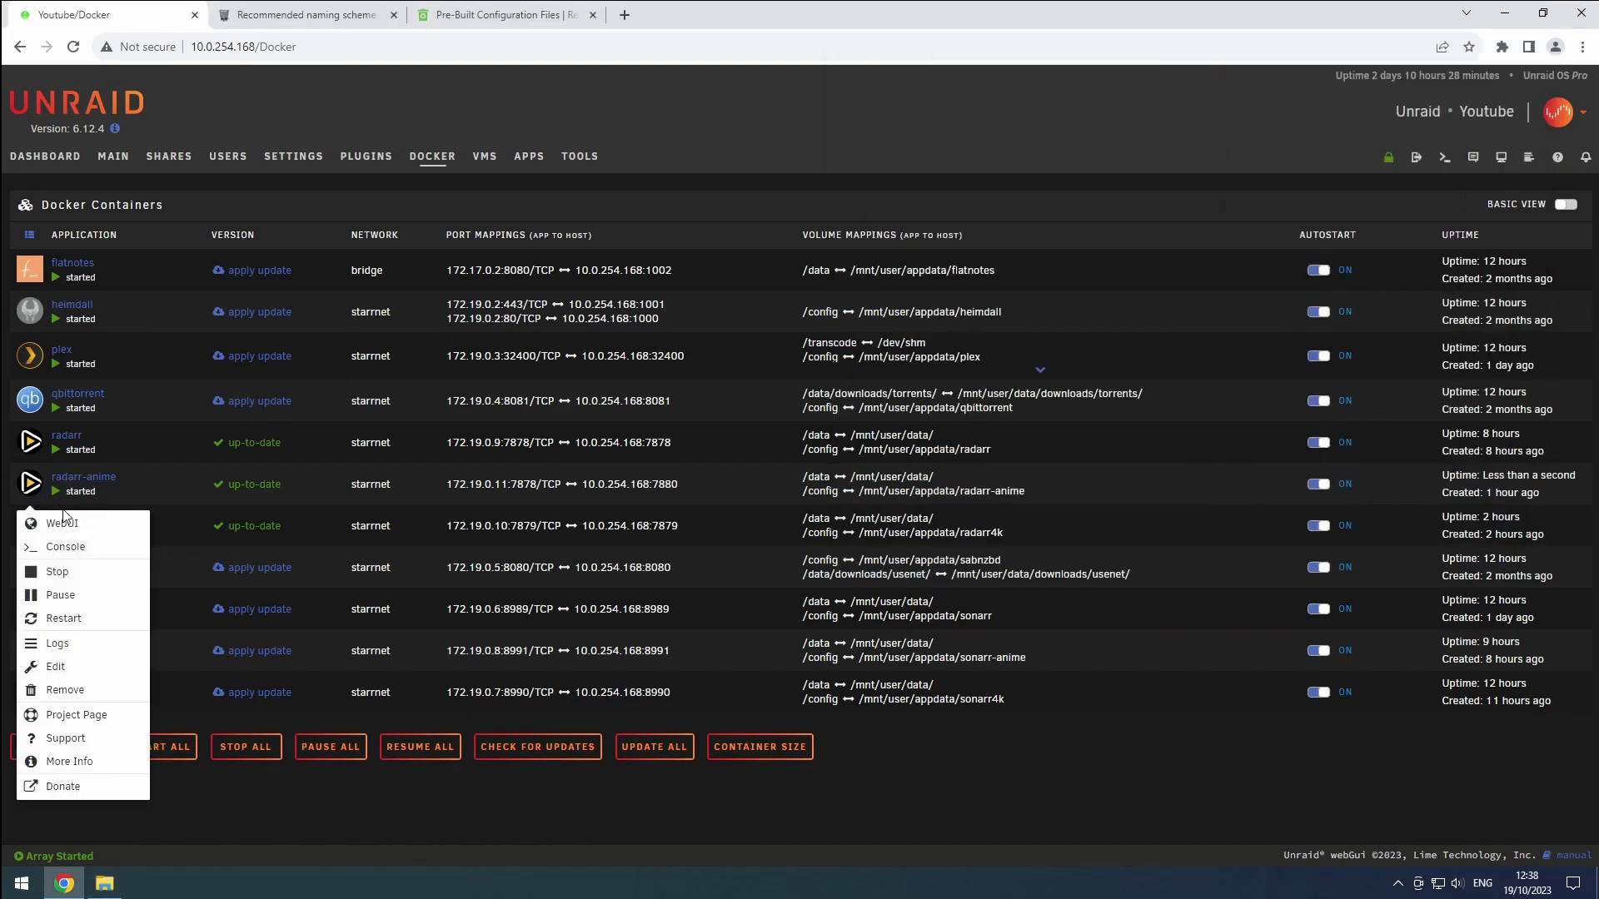
click(60, 518)
click(808, 359)
click(801, 410)
click(770, 538)
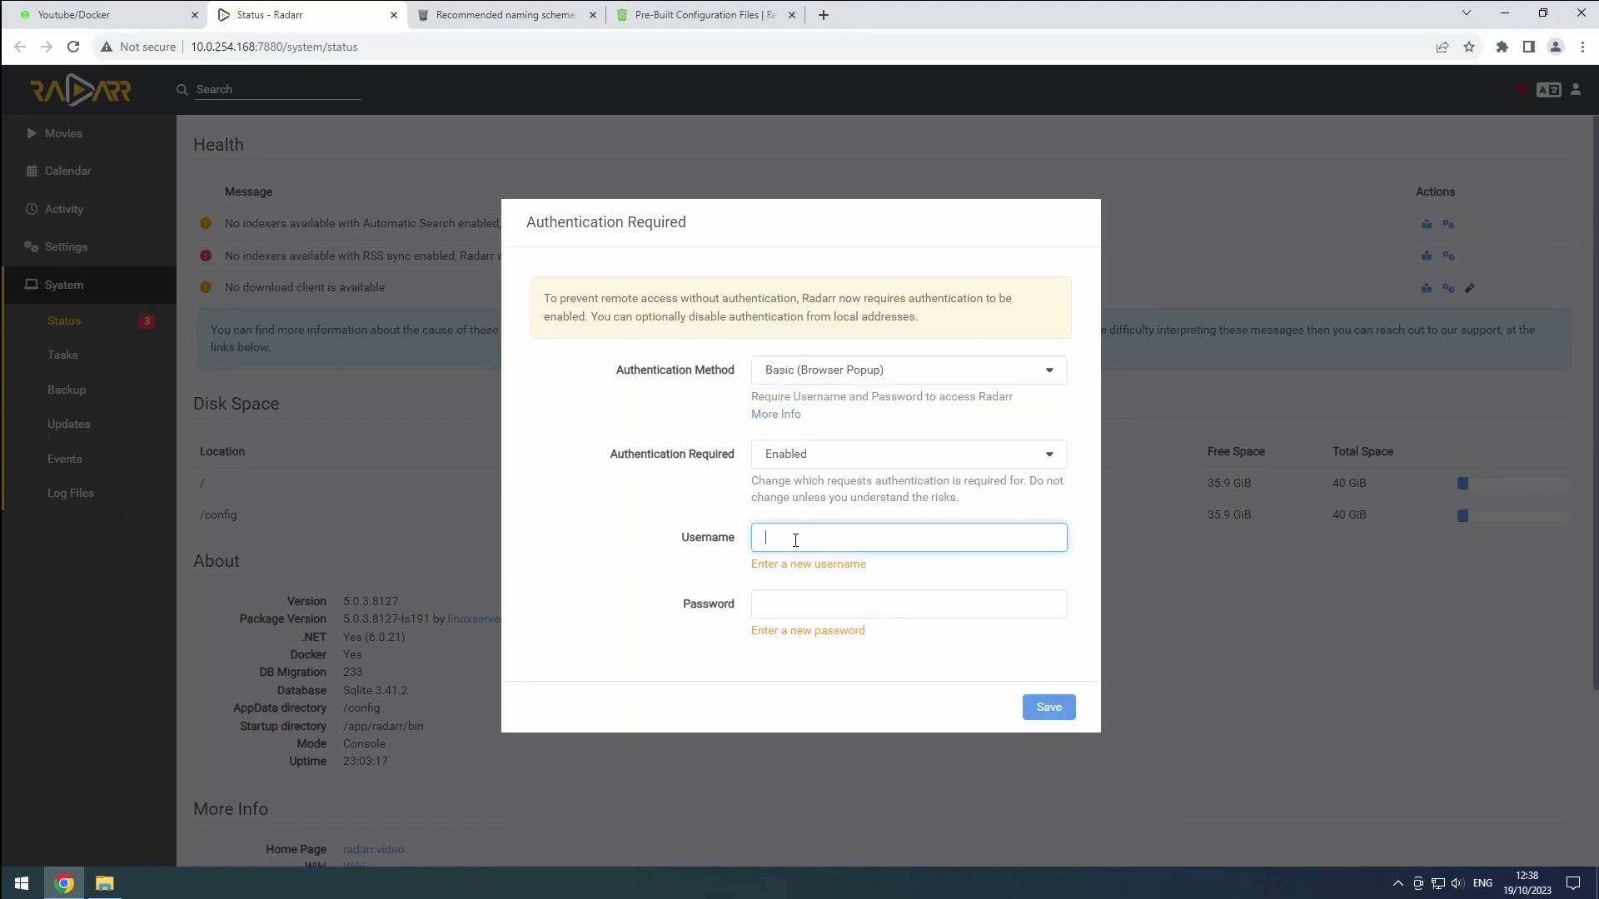
text(user)
click(821, 605)
text(password)
click(1048, 686)
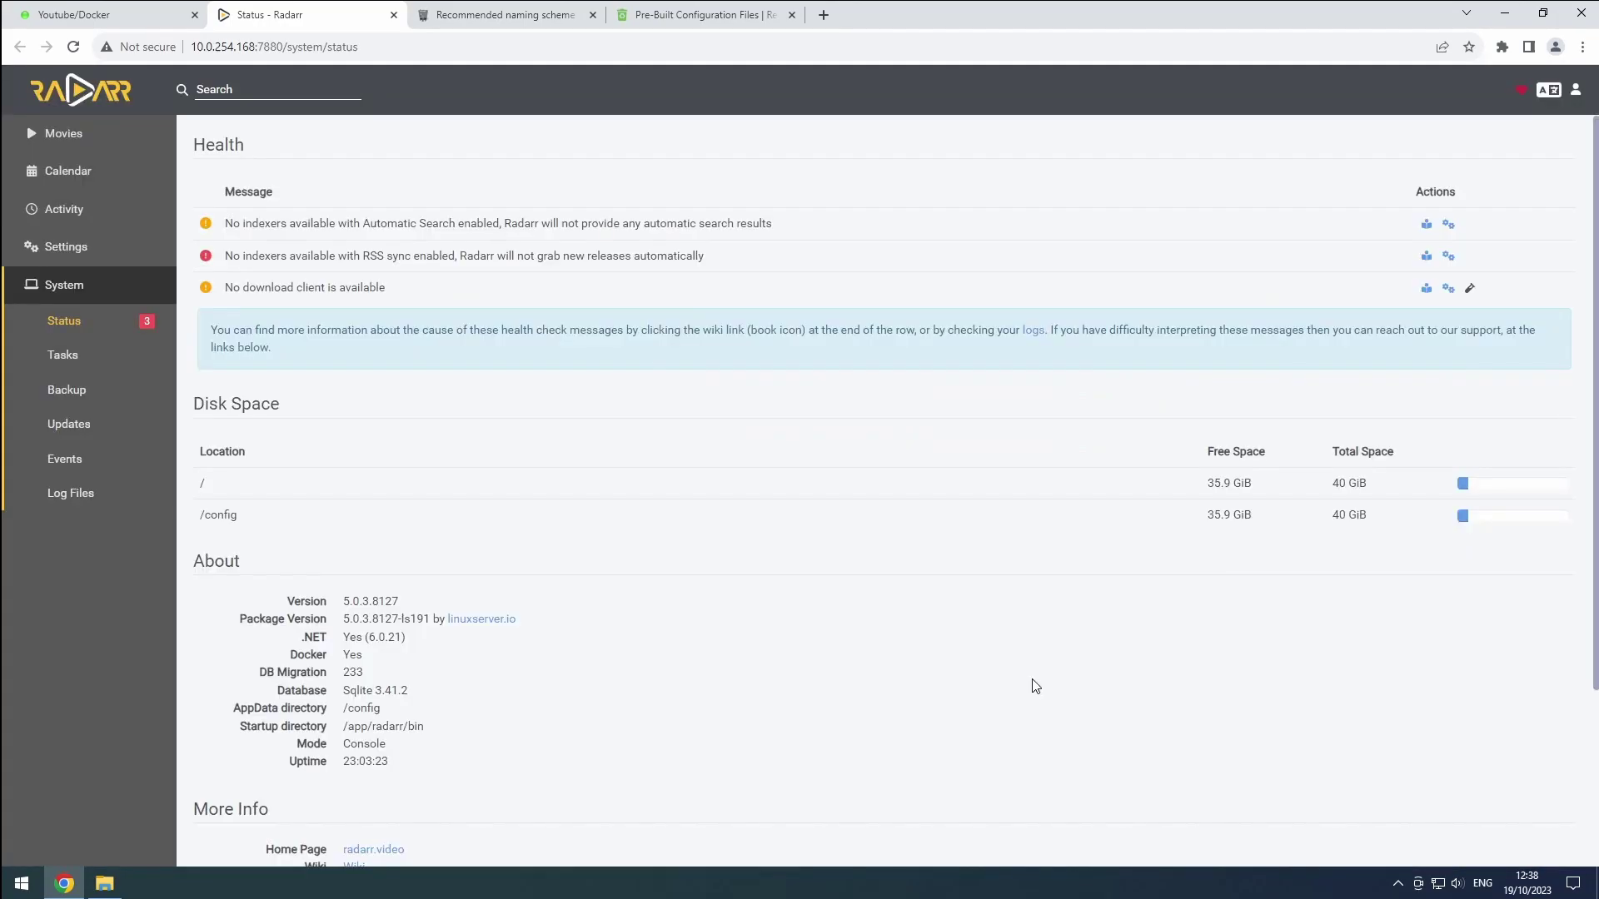
click(93, 250)
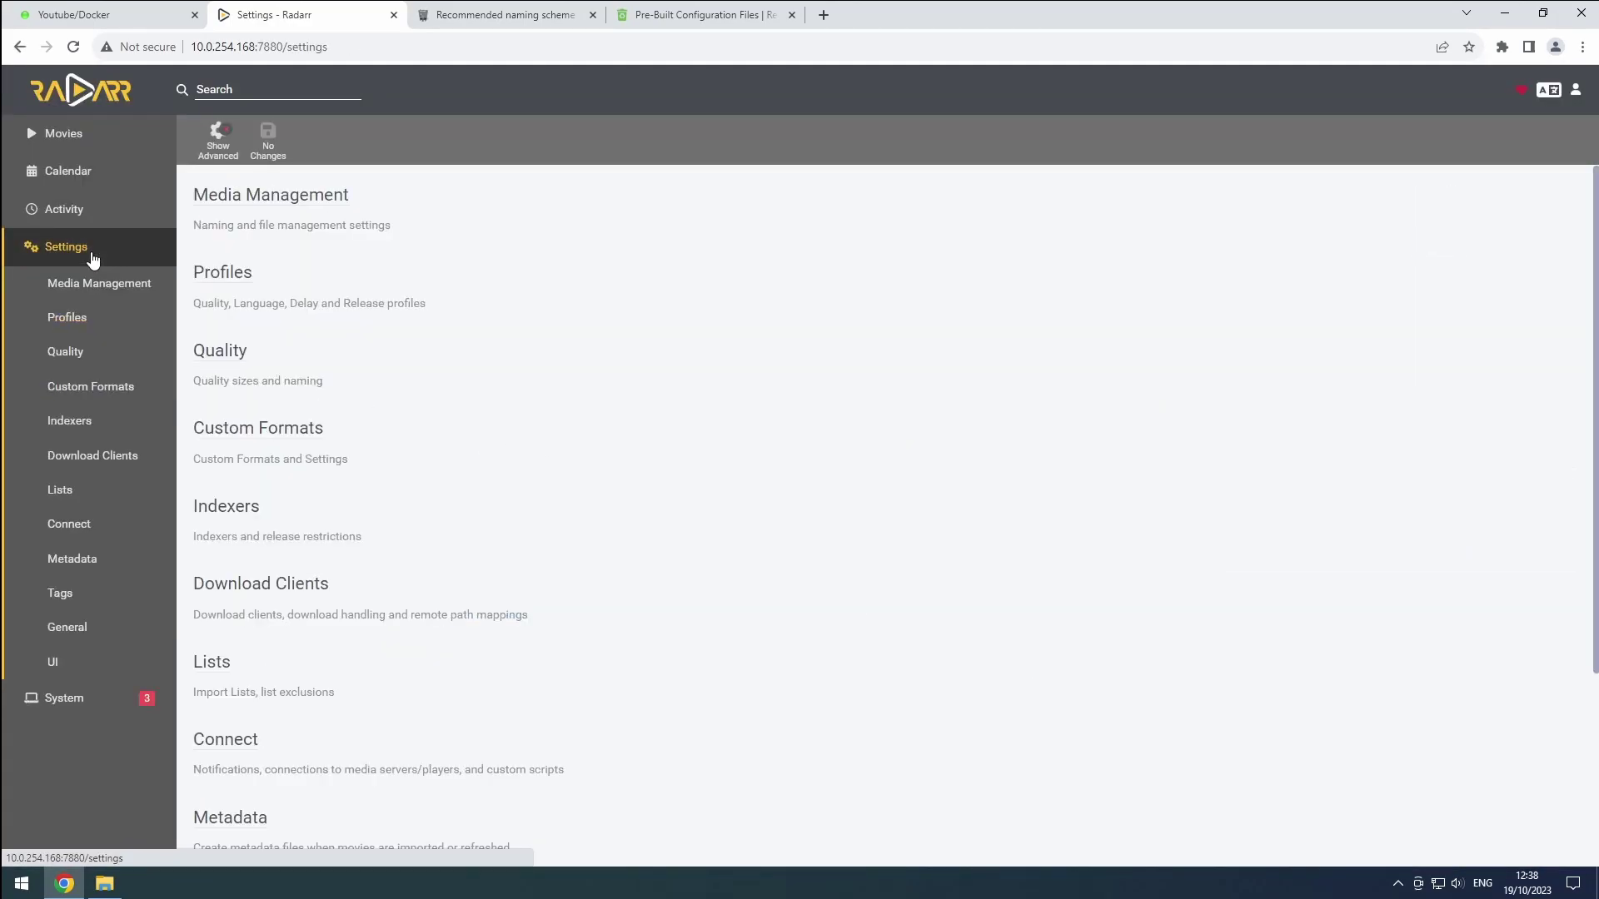
click(63, 627)
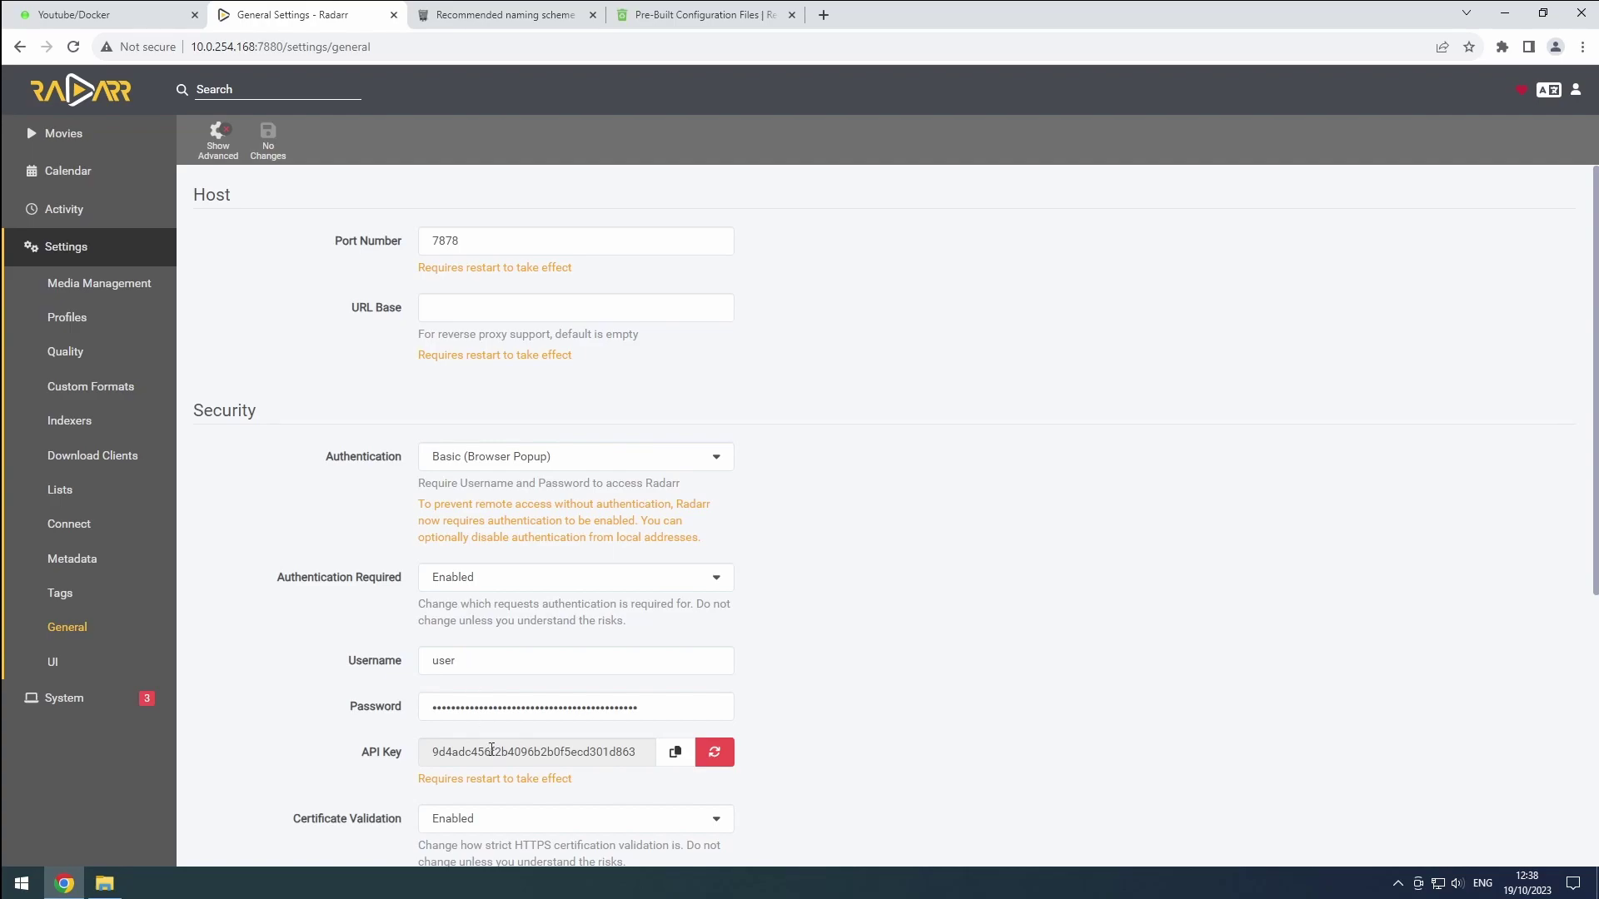
Change Radarr's port from 7878 to 7880, save, and restart Radarr
click(518, 237)
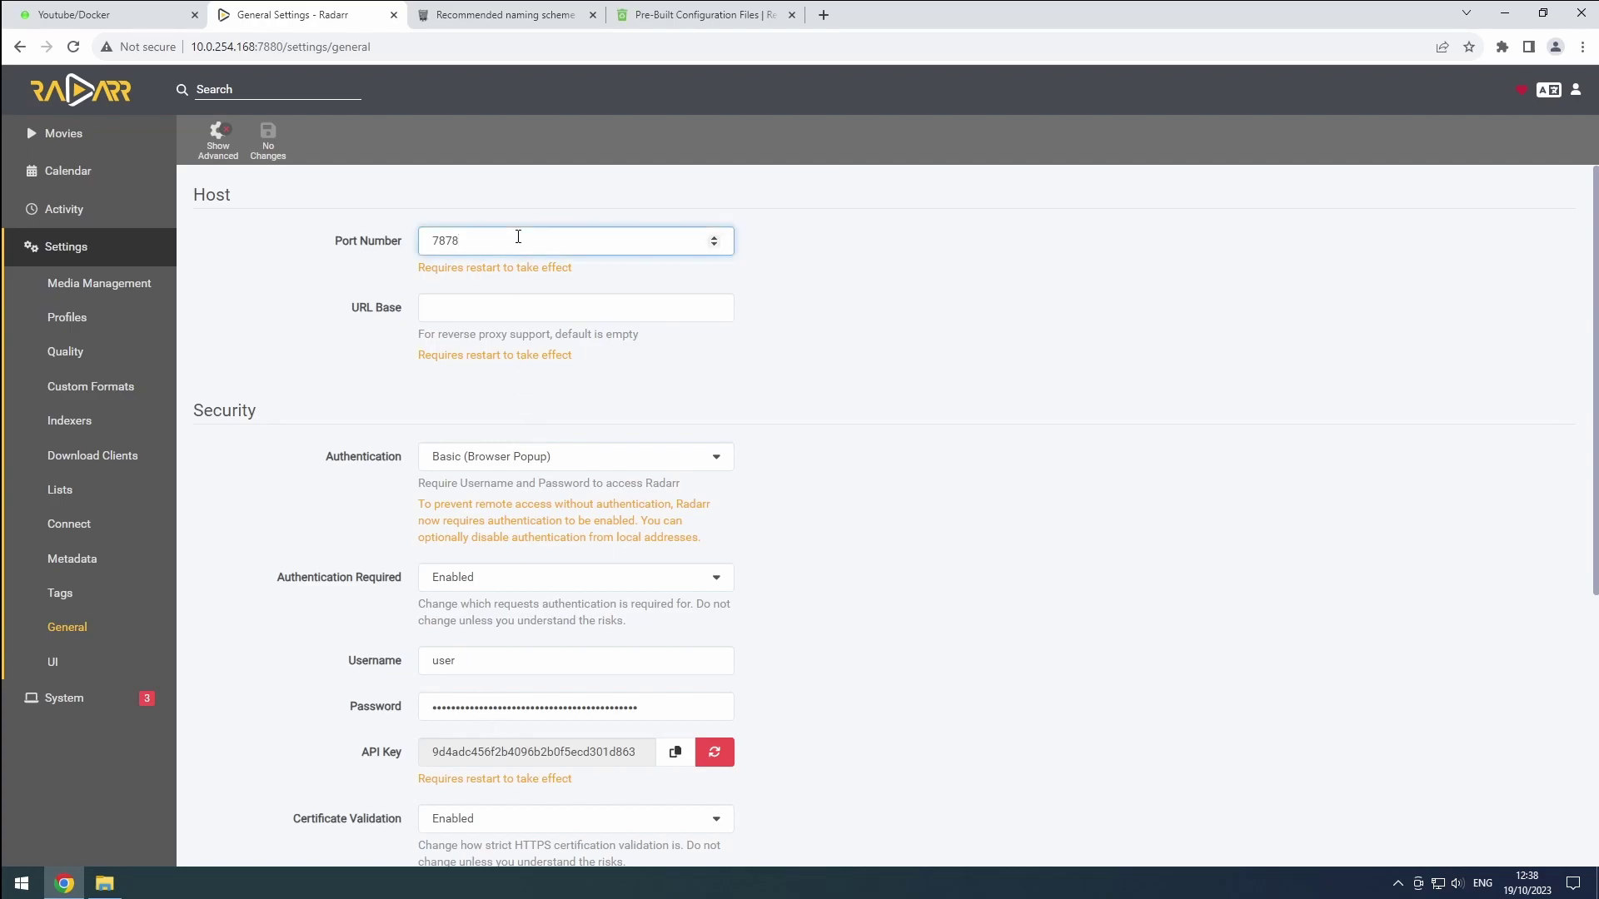
key(BackSpace)
text(80)
scroll(518, 239, down, 5)
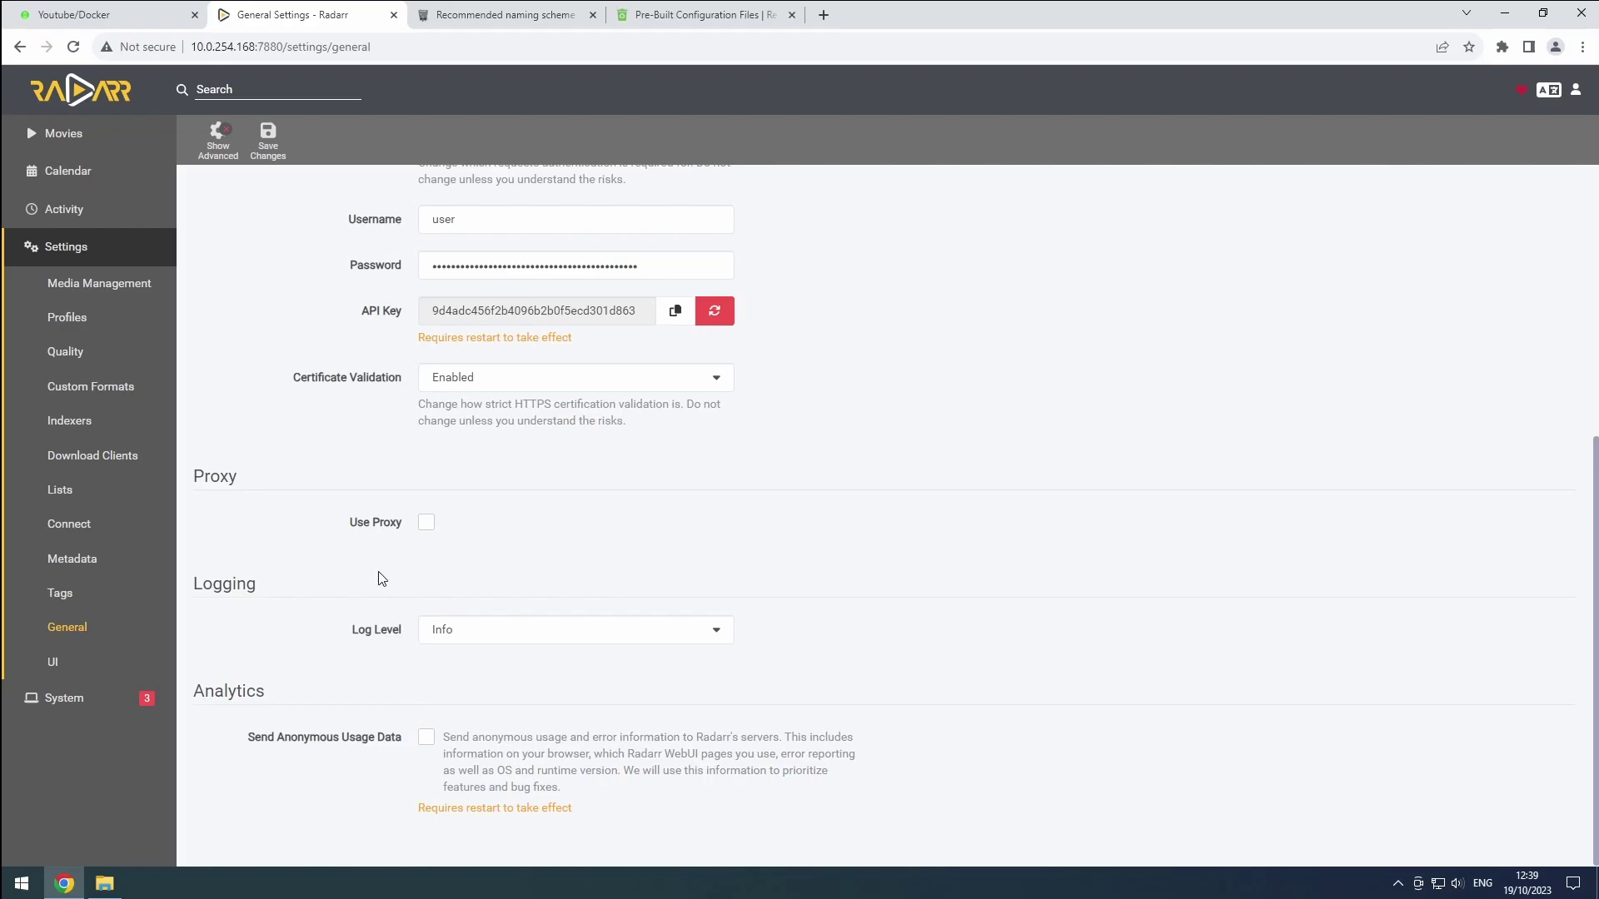
click(267, 146)
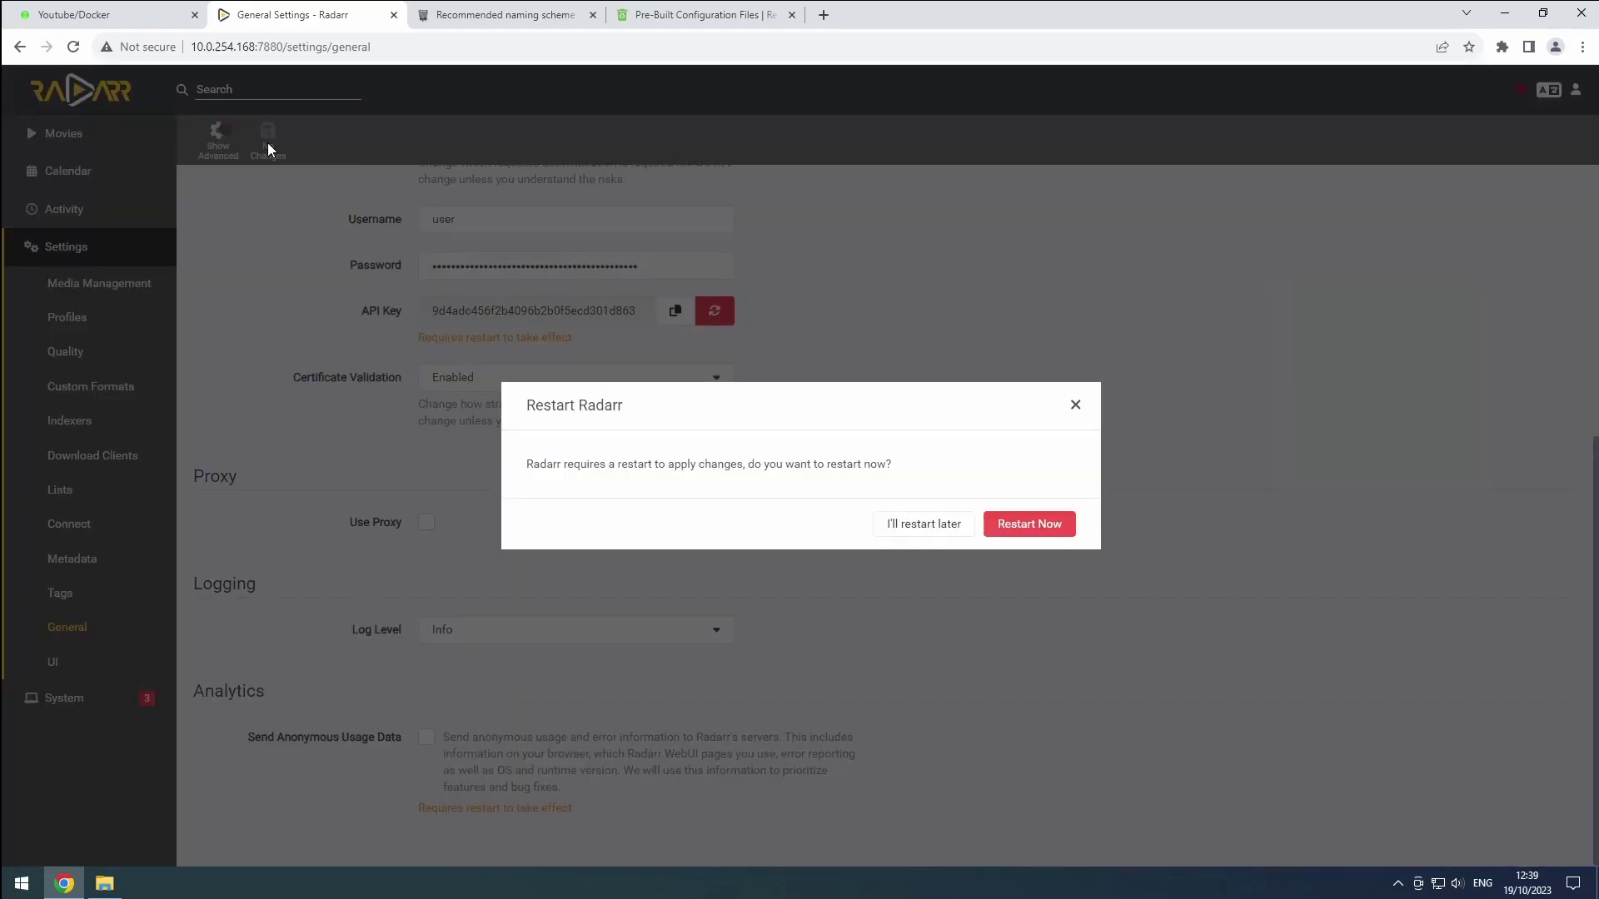
click(1009, 523)
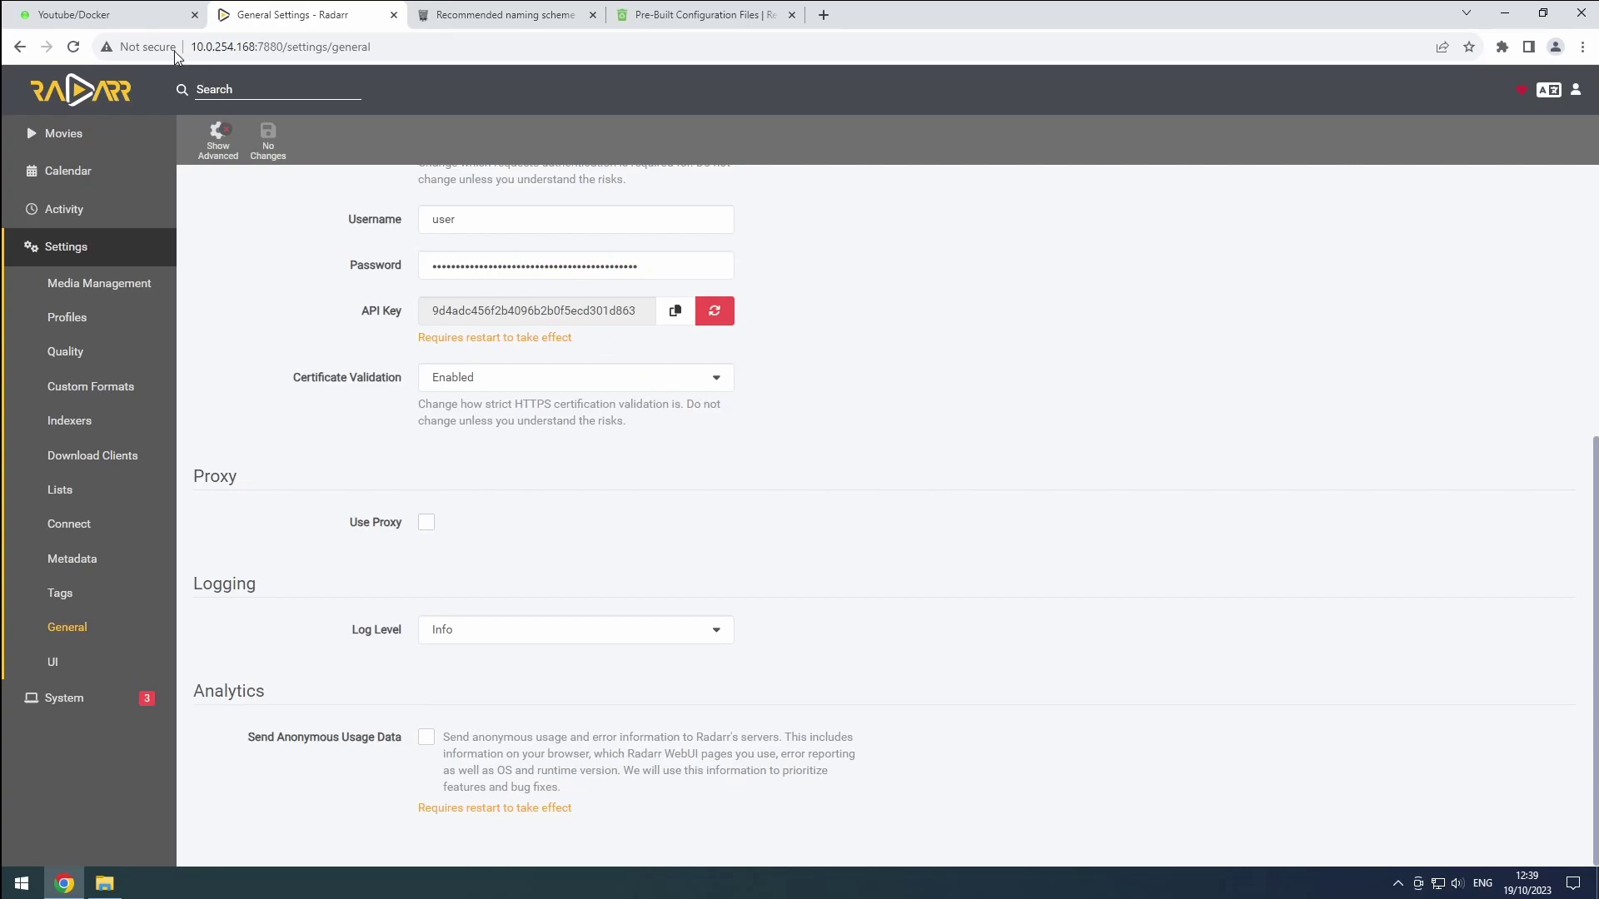
Edit radarr-anime in Advanced View and remove its old 7880 WebUI port entry
click(131, 18)
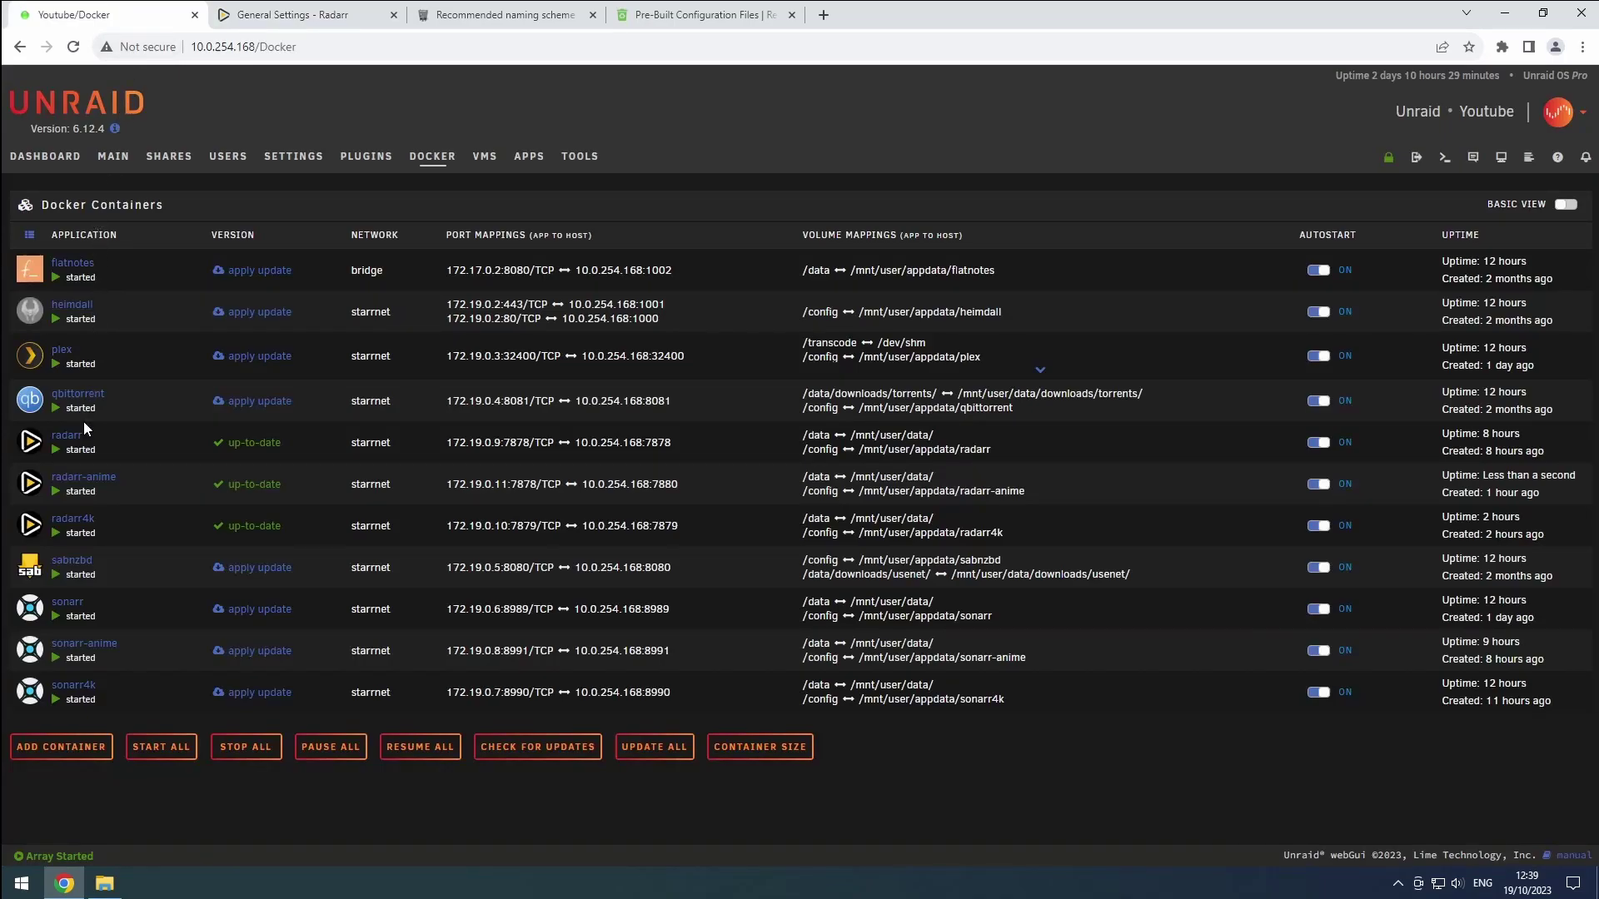
click(80, 480)
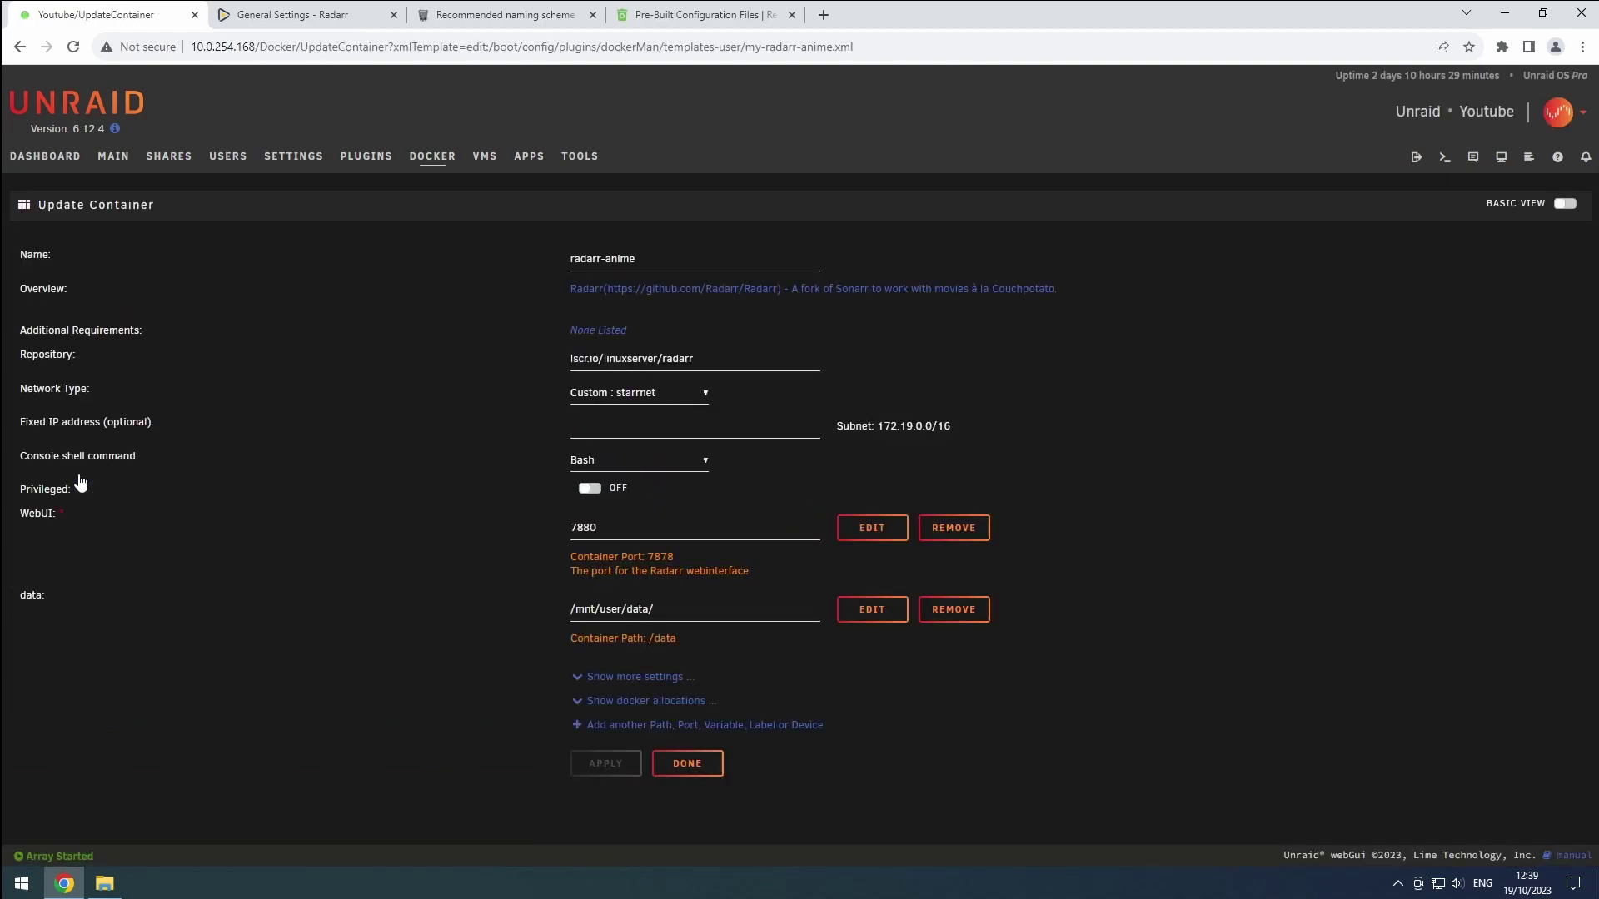
click(1560, 205)
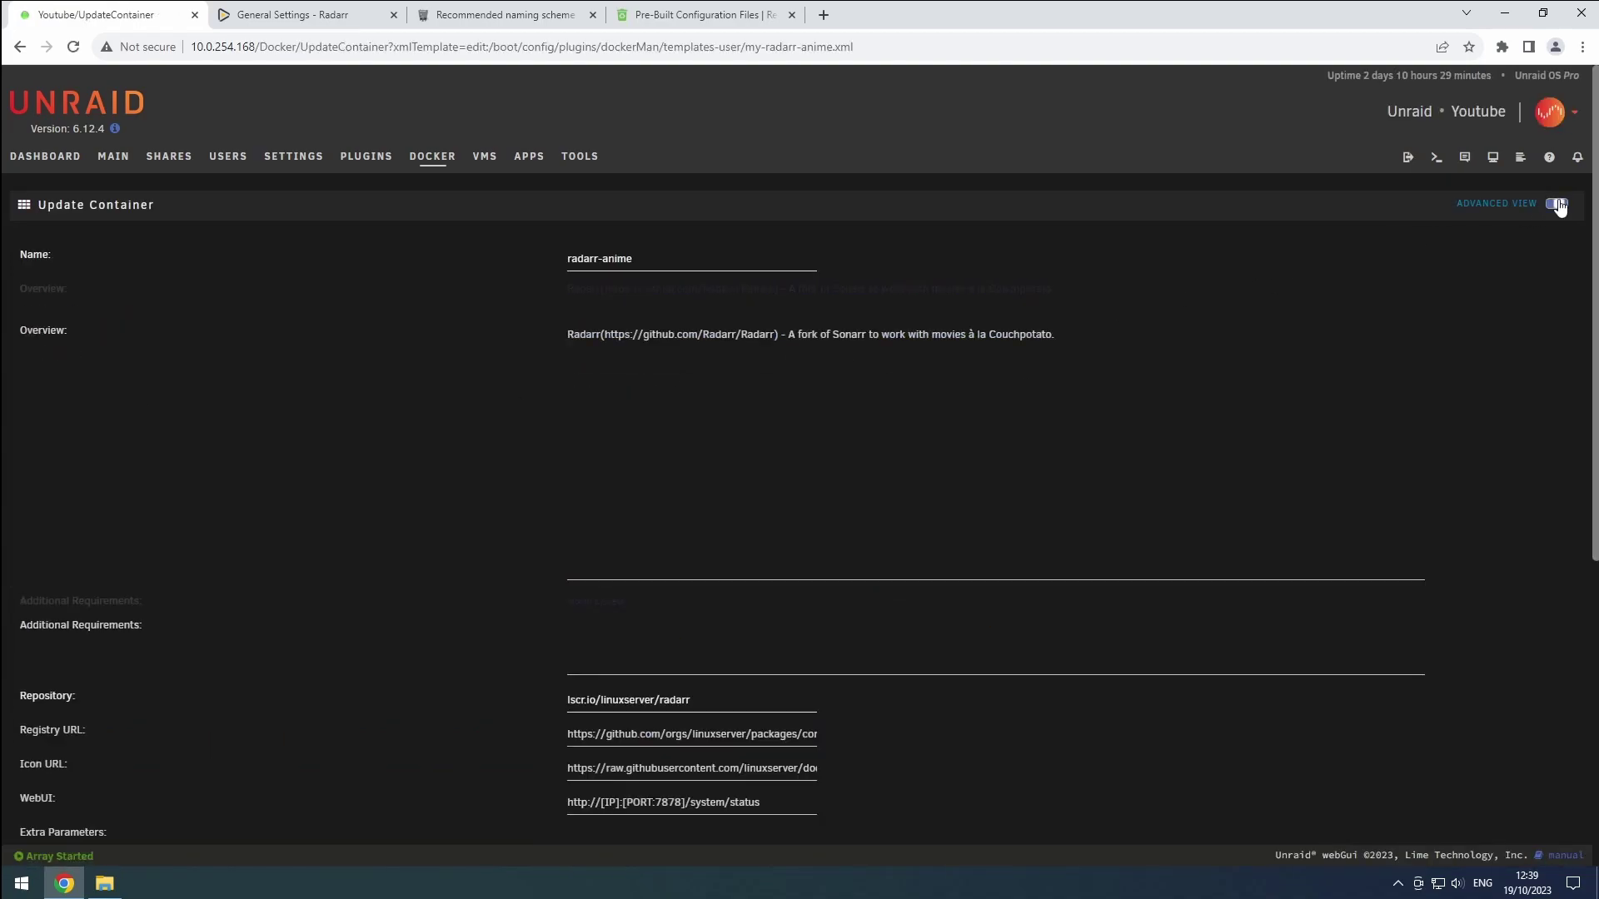
scroll(1374, 291, down, 5)
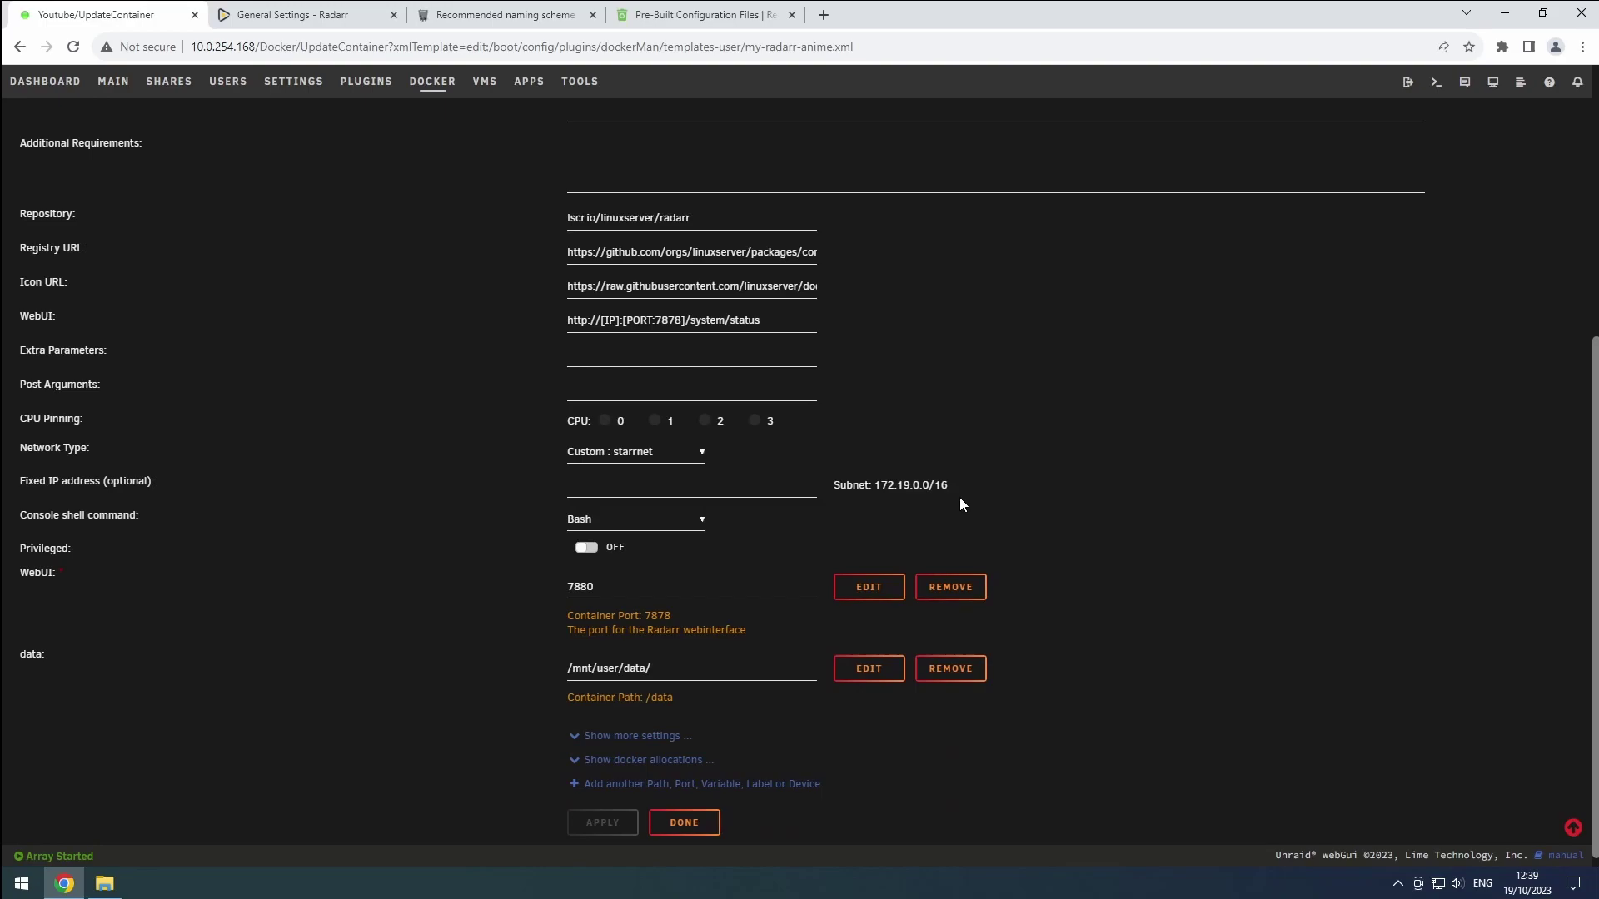
click(941, 588)
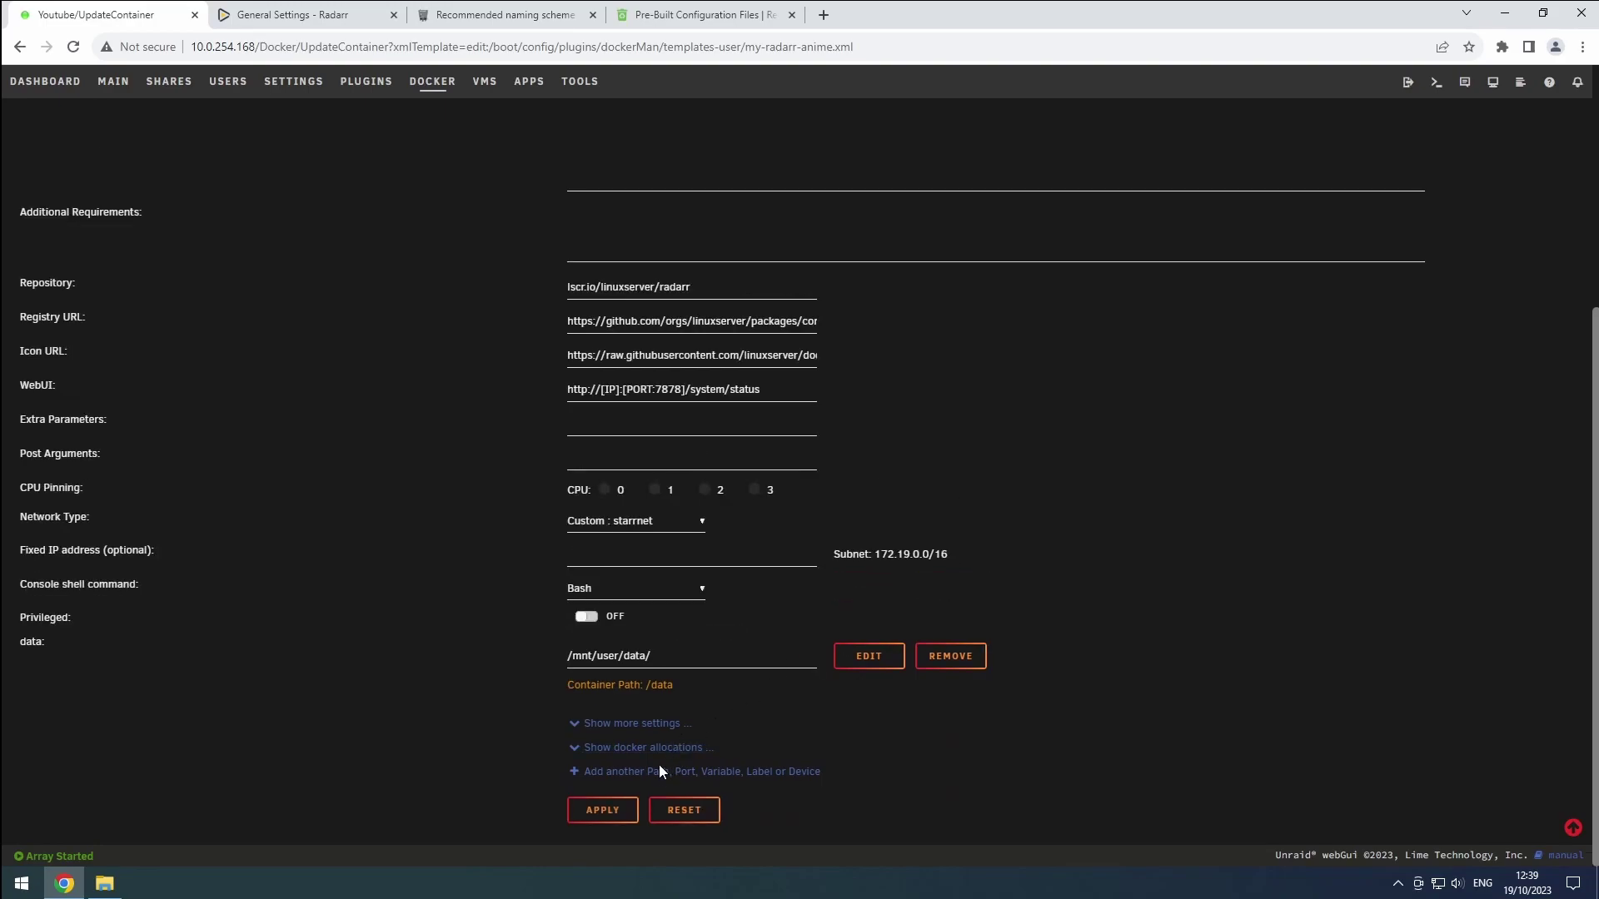
Add a Port entry named 'webui' mapping container port 7880 to host port 7880
click(633, 773)
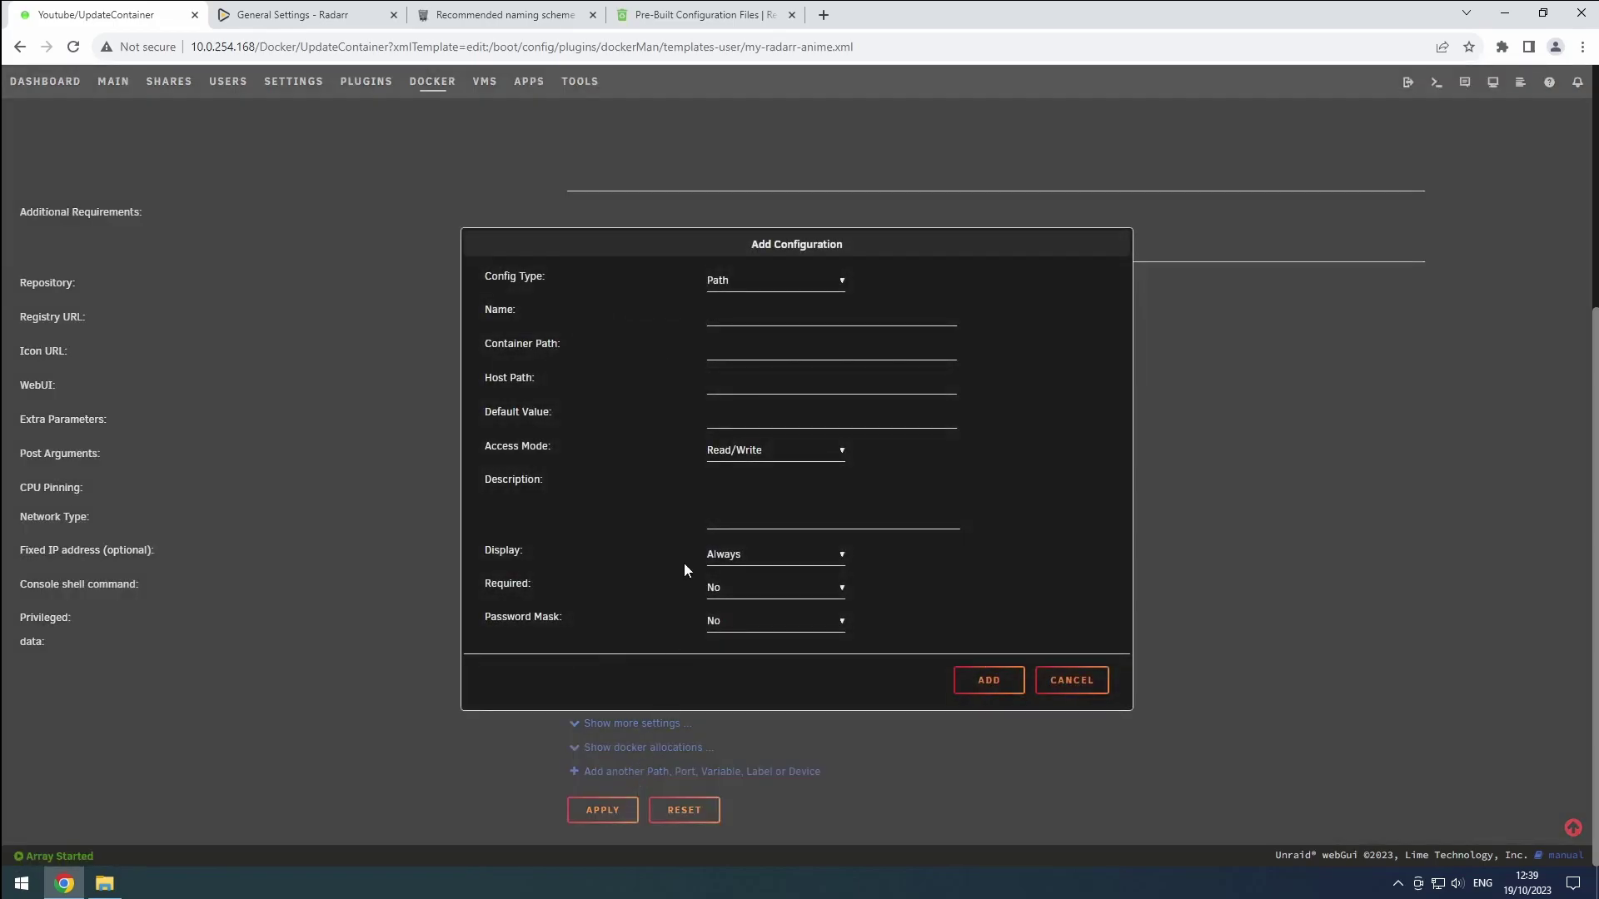
click(743, 278)
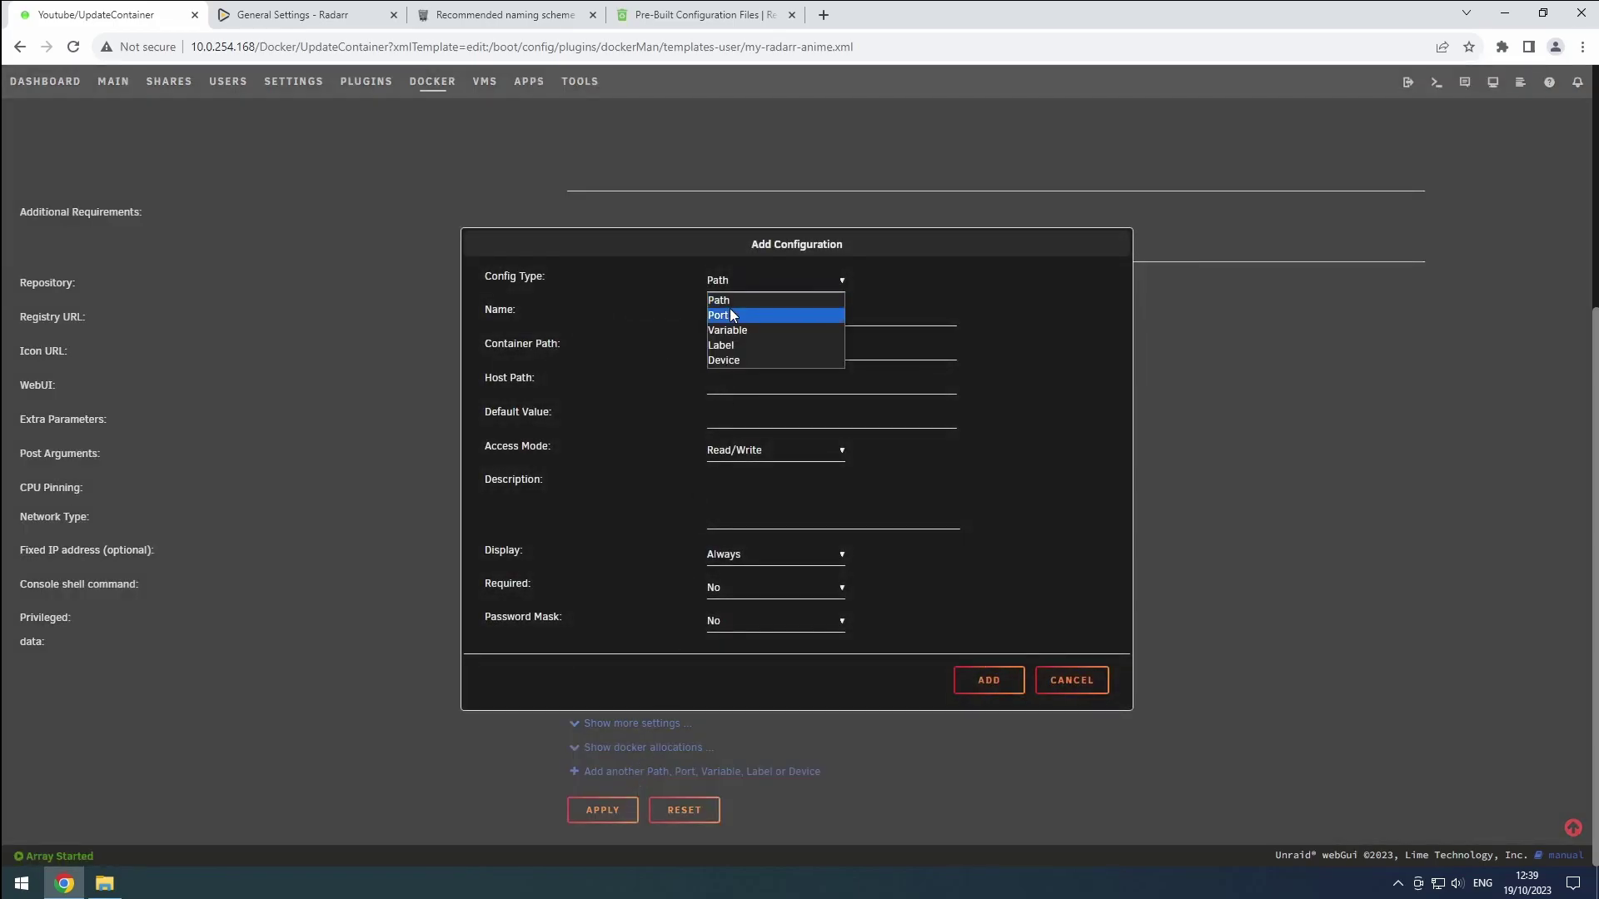
click(732, 314)
click(731, 311)
text(web)
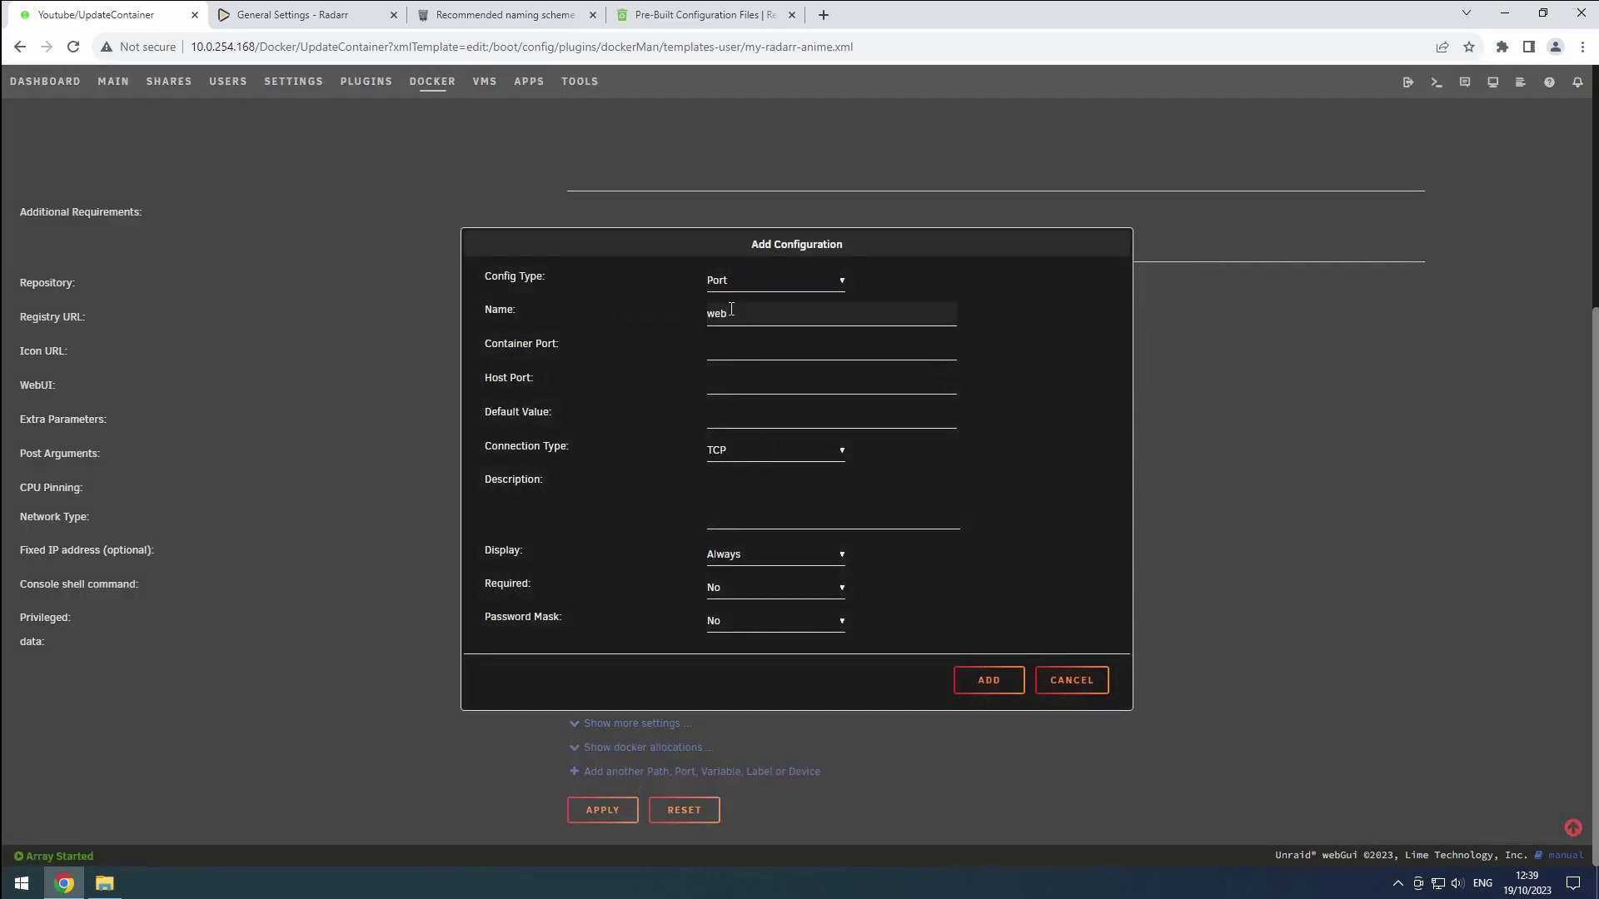
text(ui)
key(Tab)
text(78)
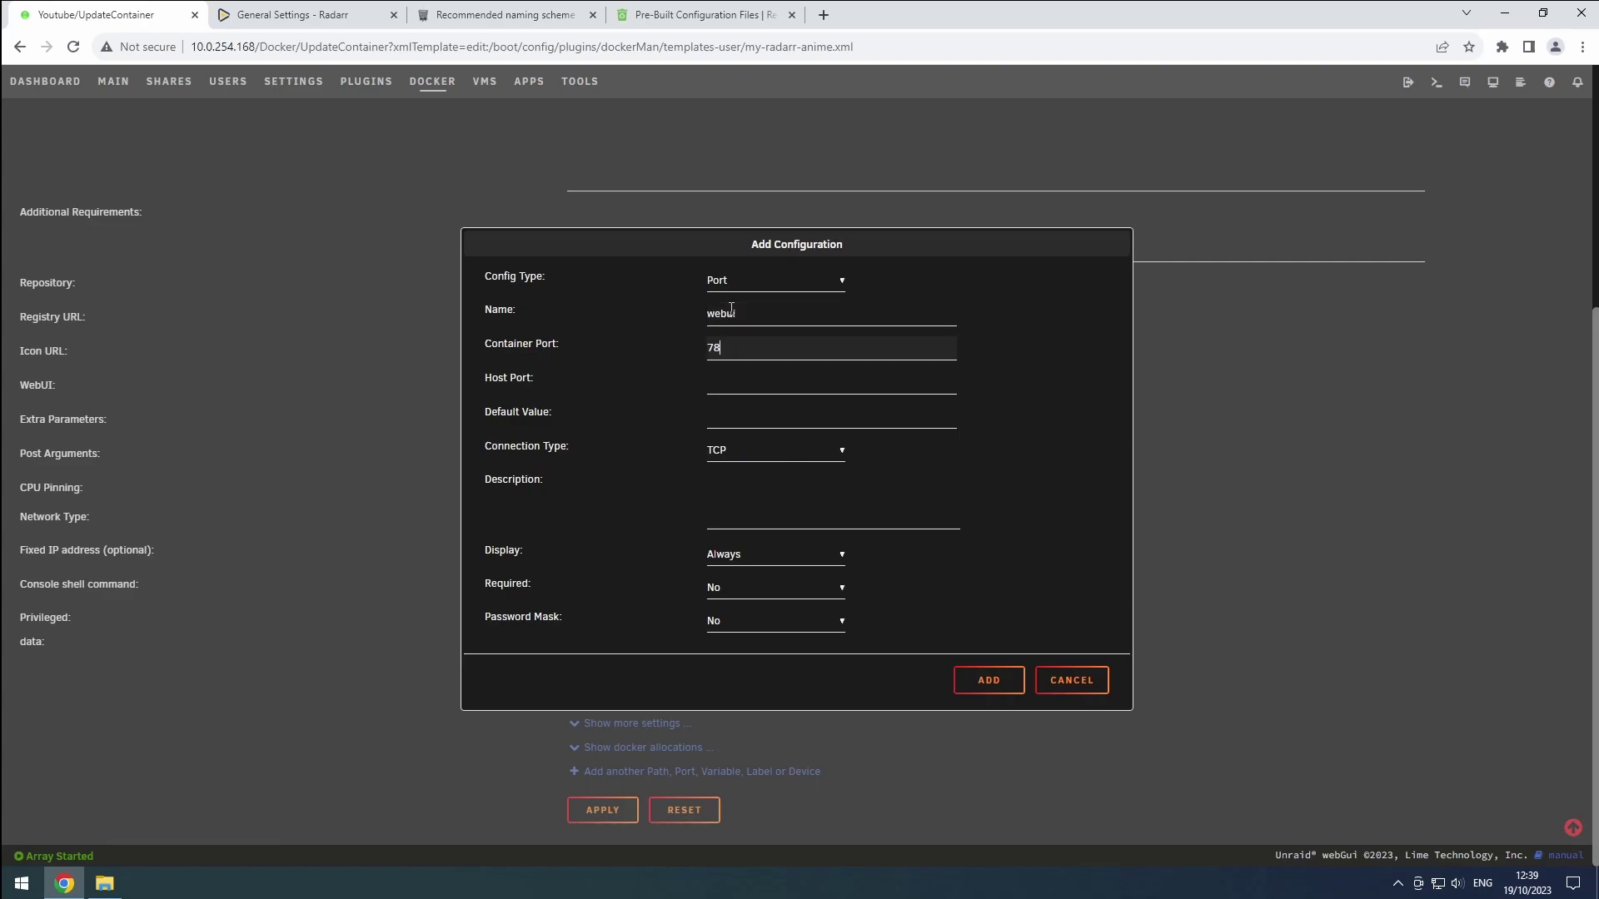
text(80)
key(Tab)
text(7880)
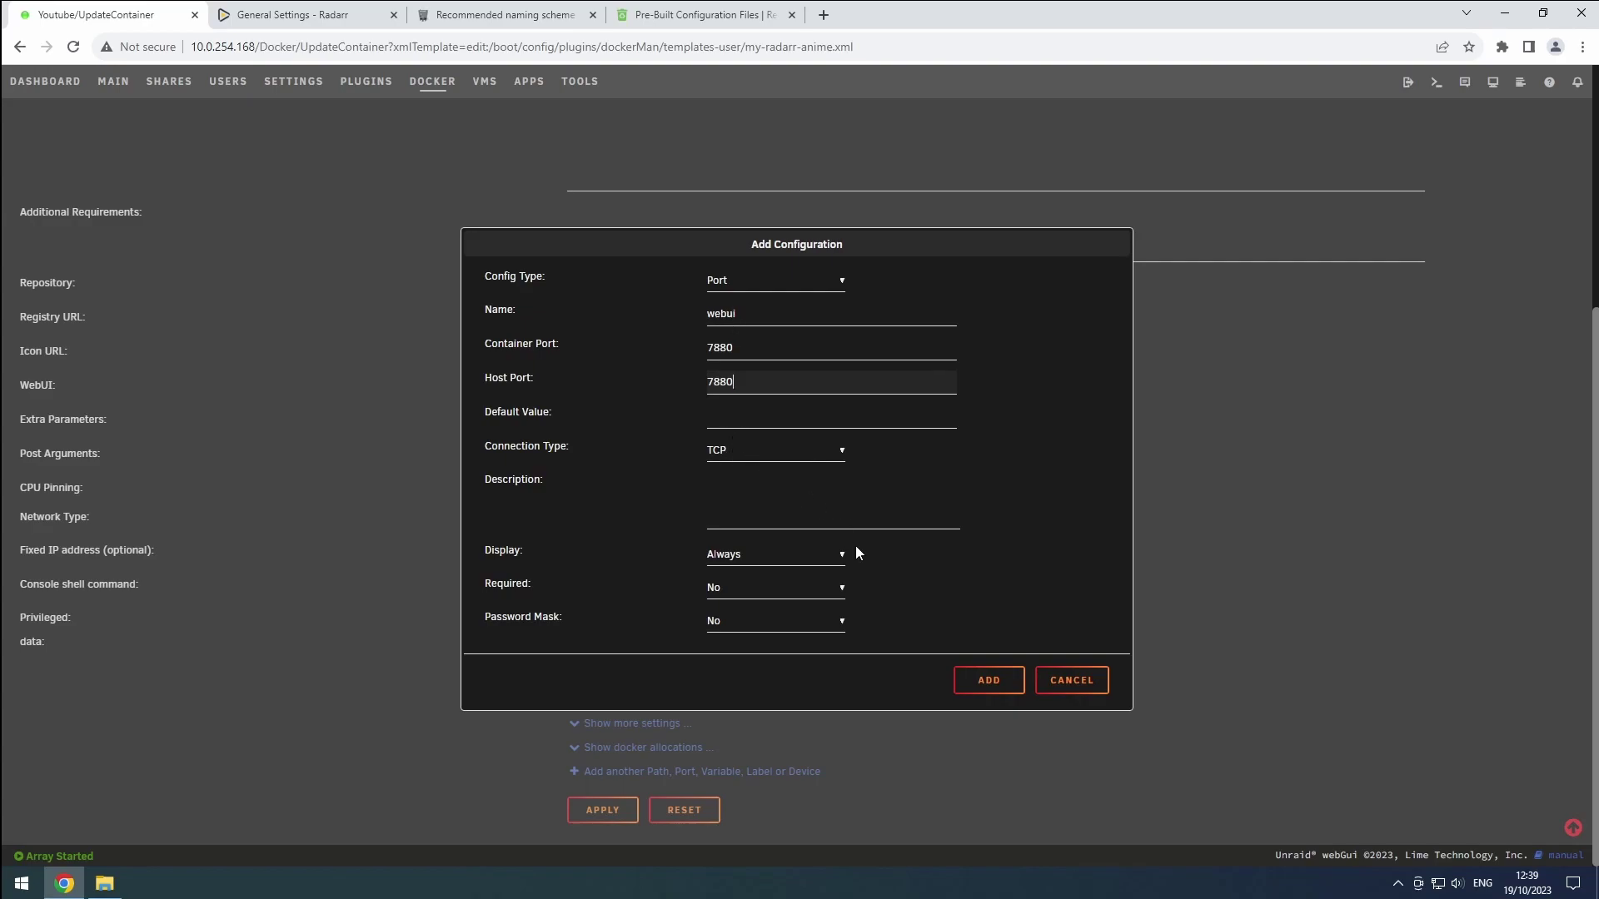
click(972, 670)
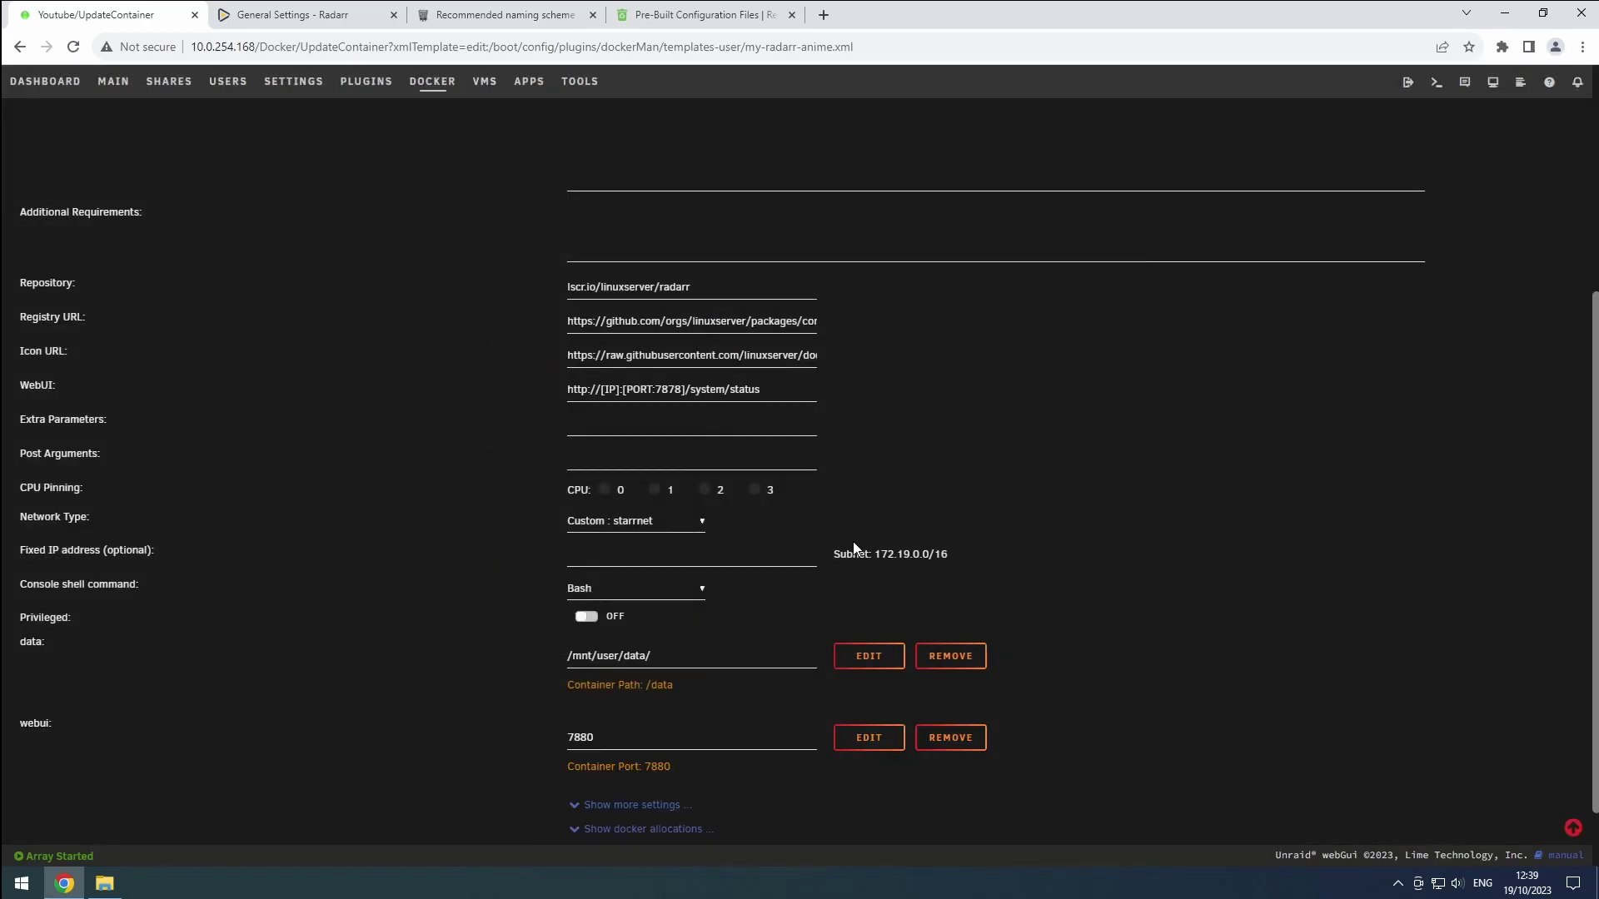
click(681, 389)
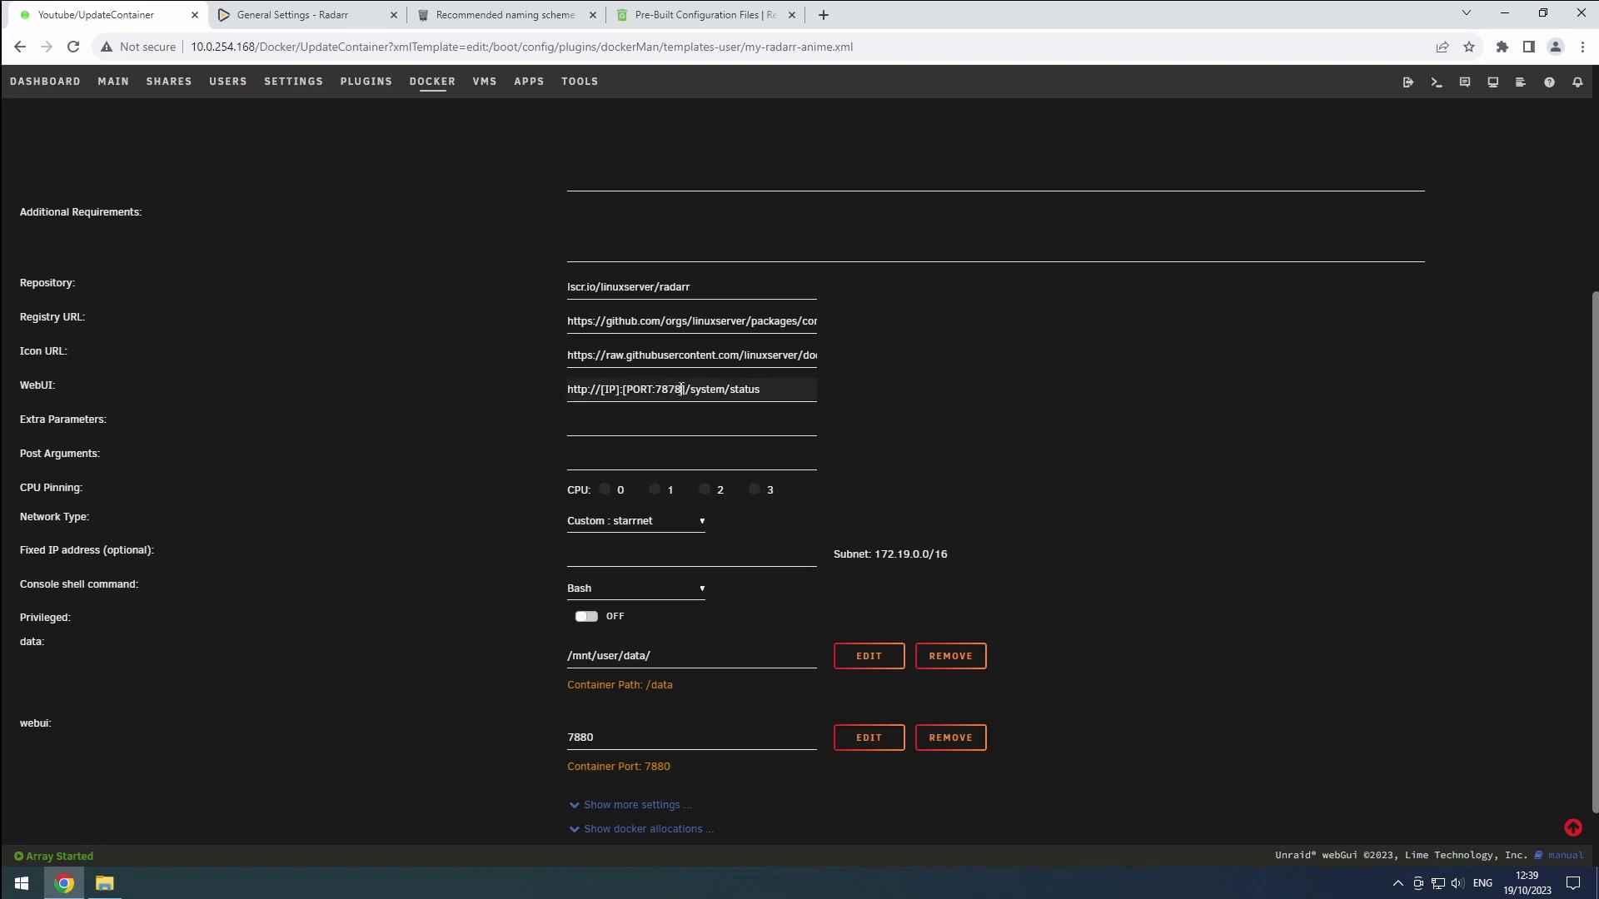
key(BackSpace)
key(BackSpace)
text(80)
scroll(681, 389, down, 1)
click(609, 817)
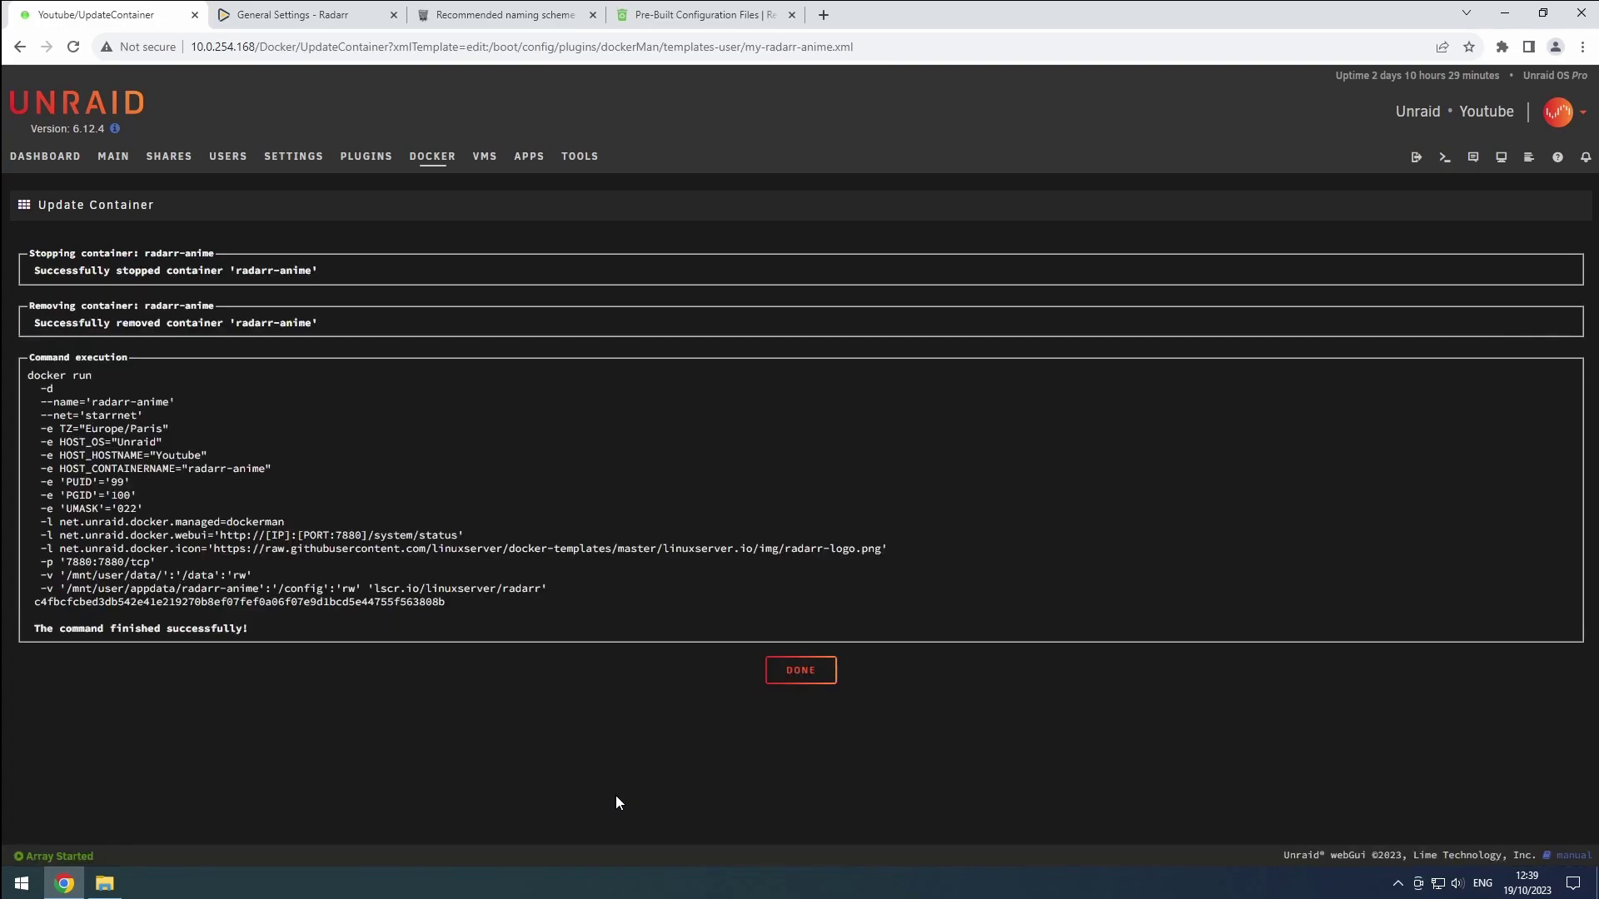
Reload Radarr on port 7880 and sign in as 'user' at the browser login prompt
click(375, 15)
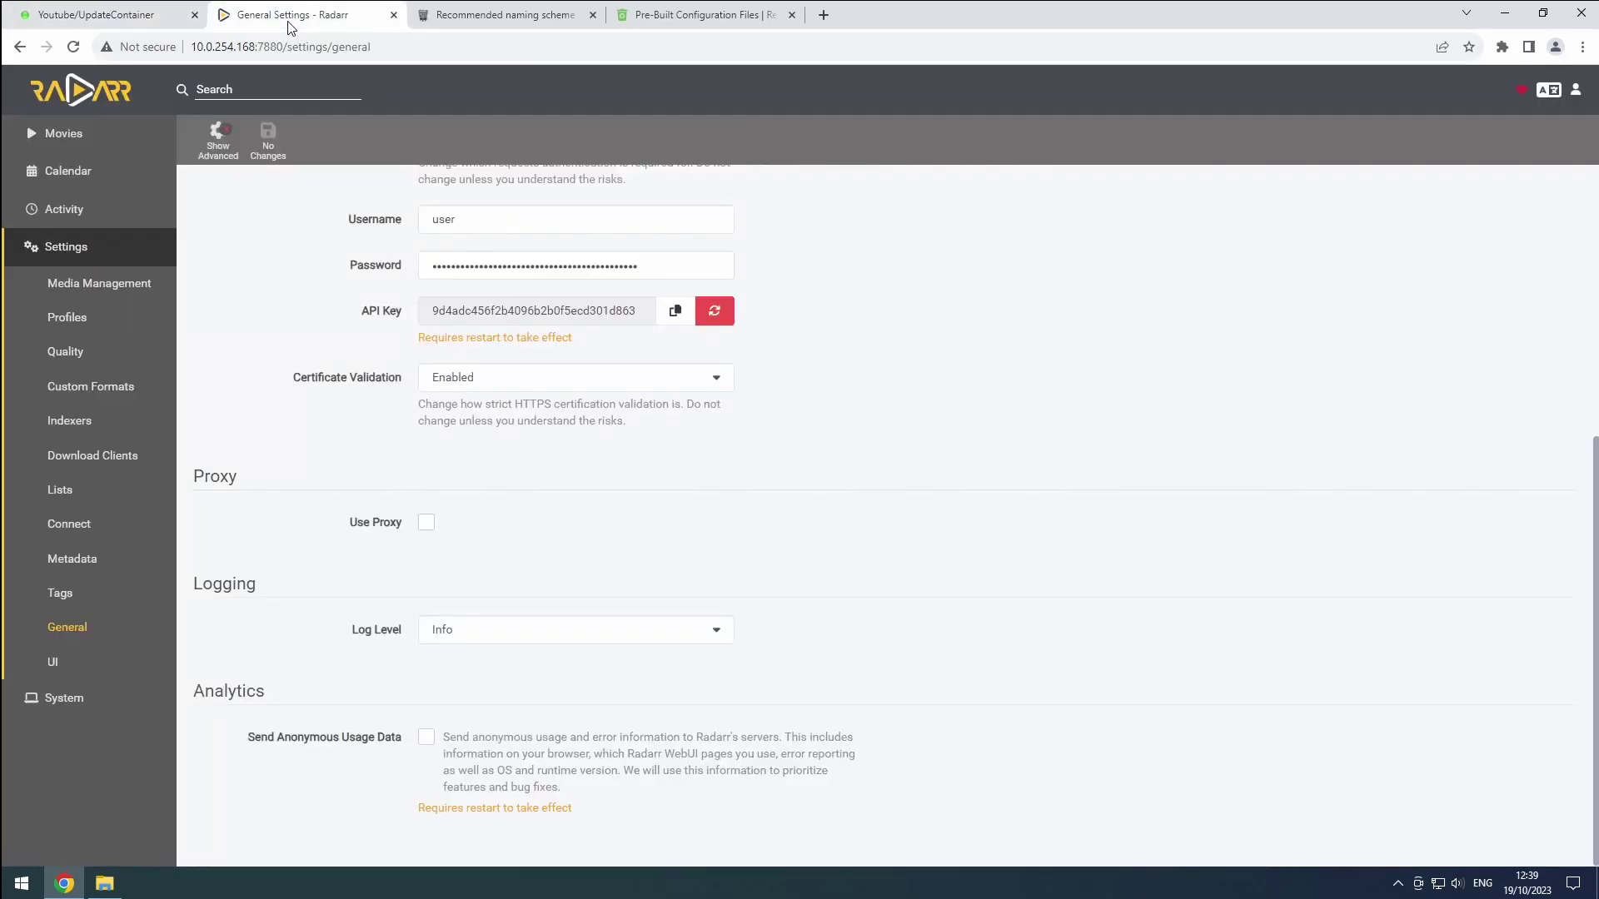
click(83, 134)
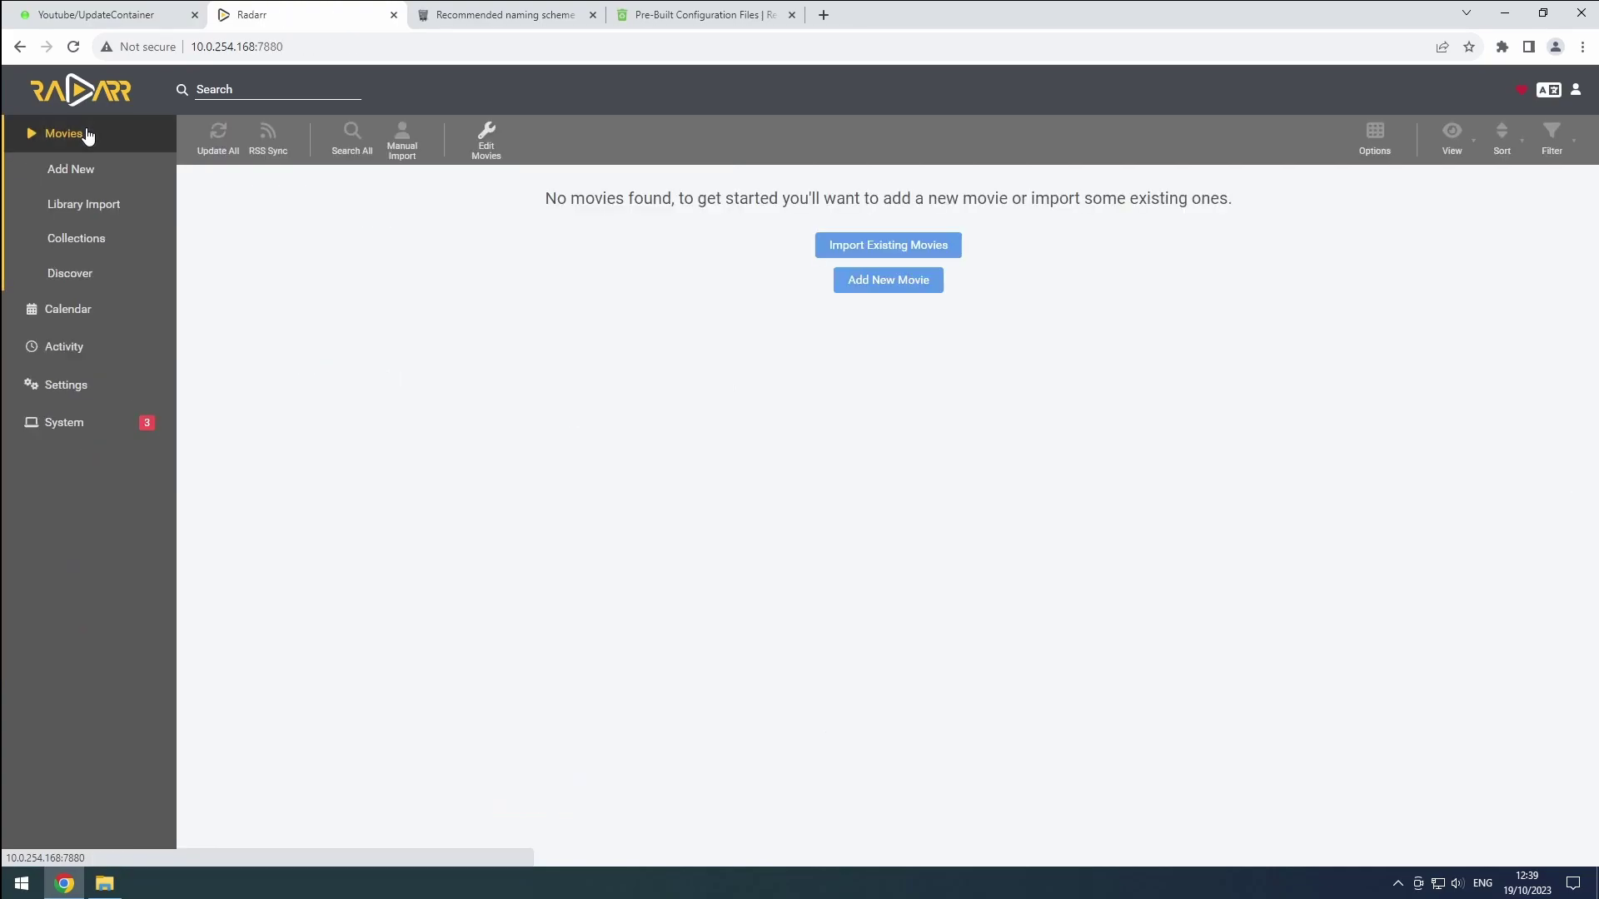
click(72, 46)
text(u)
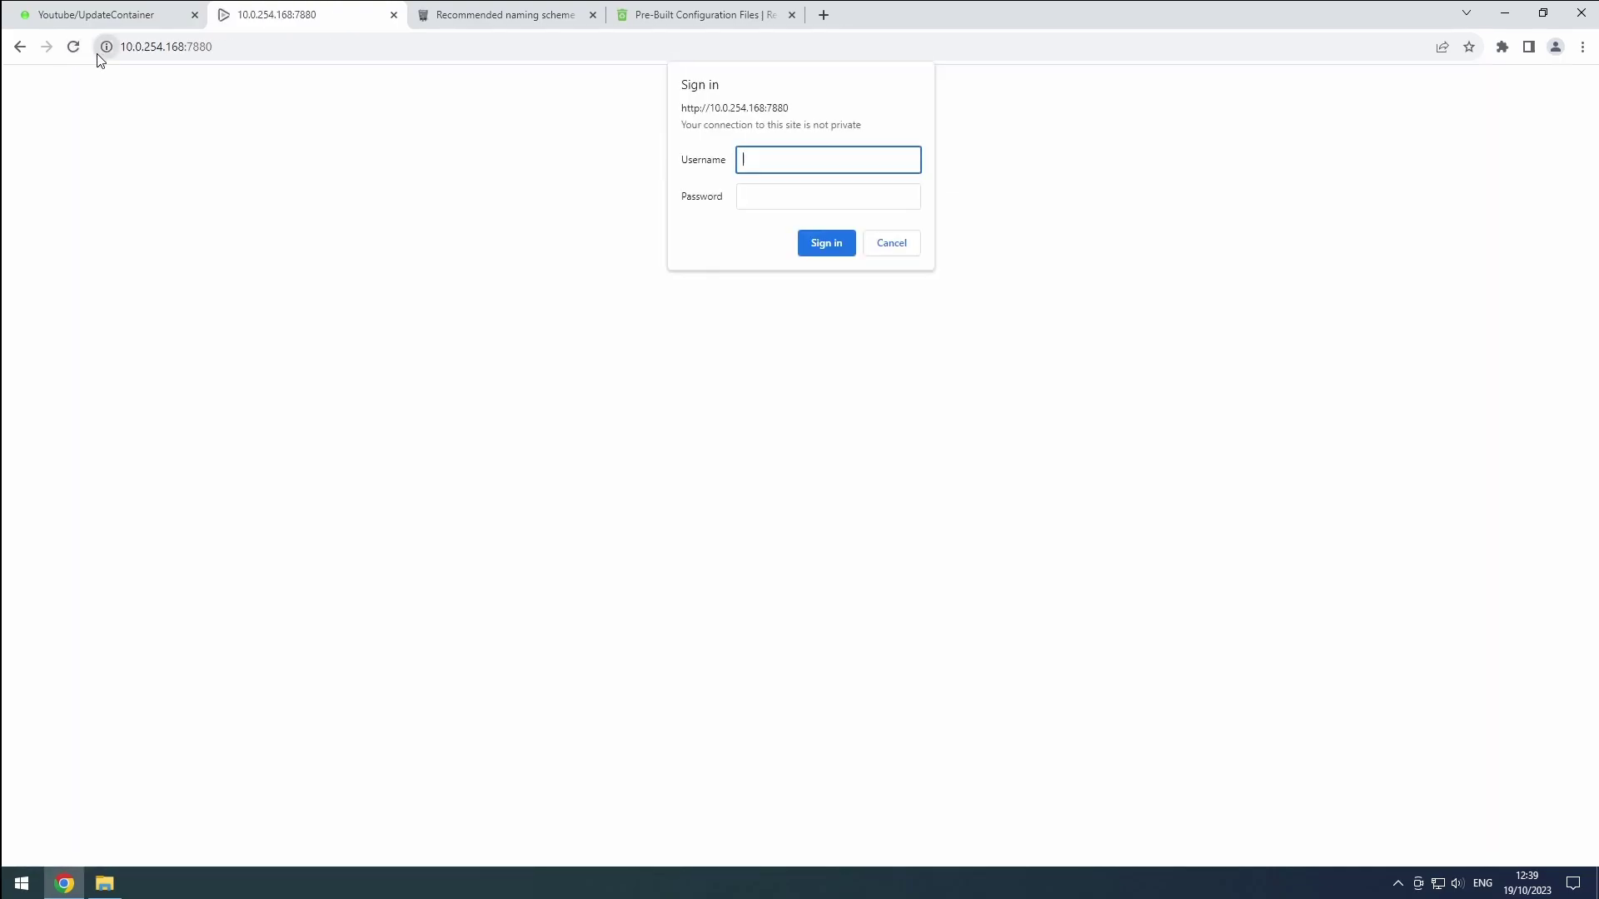
text(ser)
key(Tab)
text(pass)
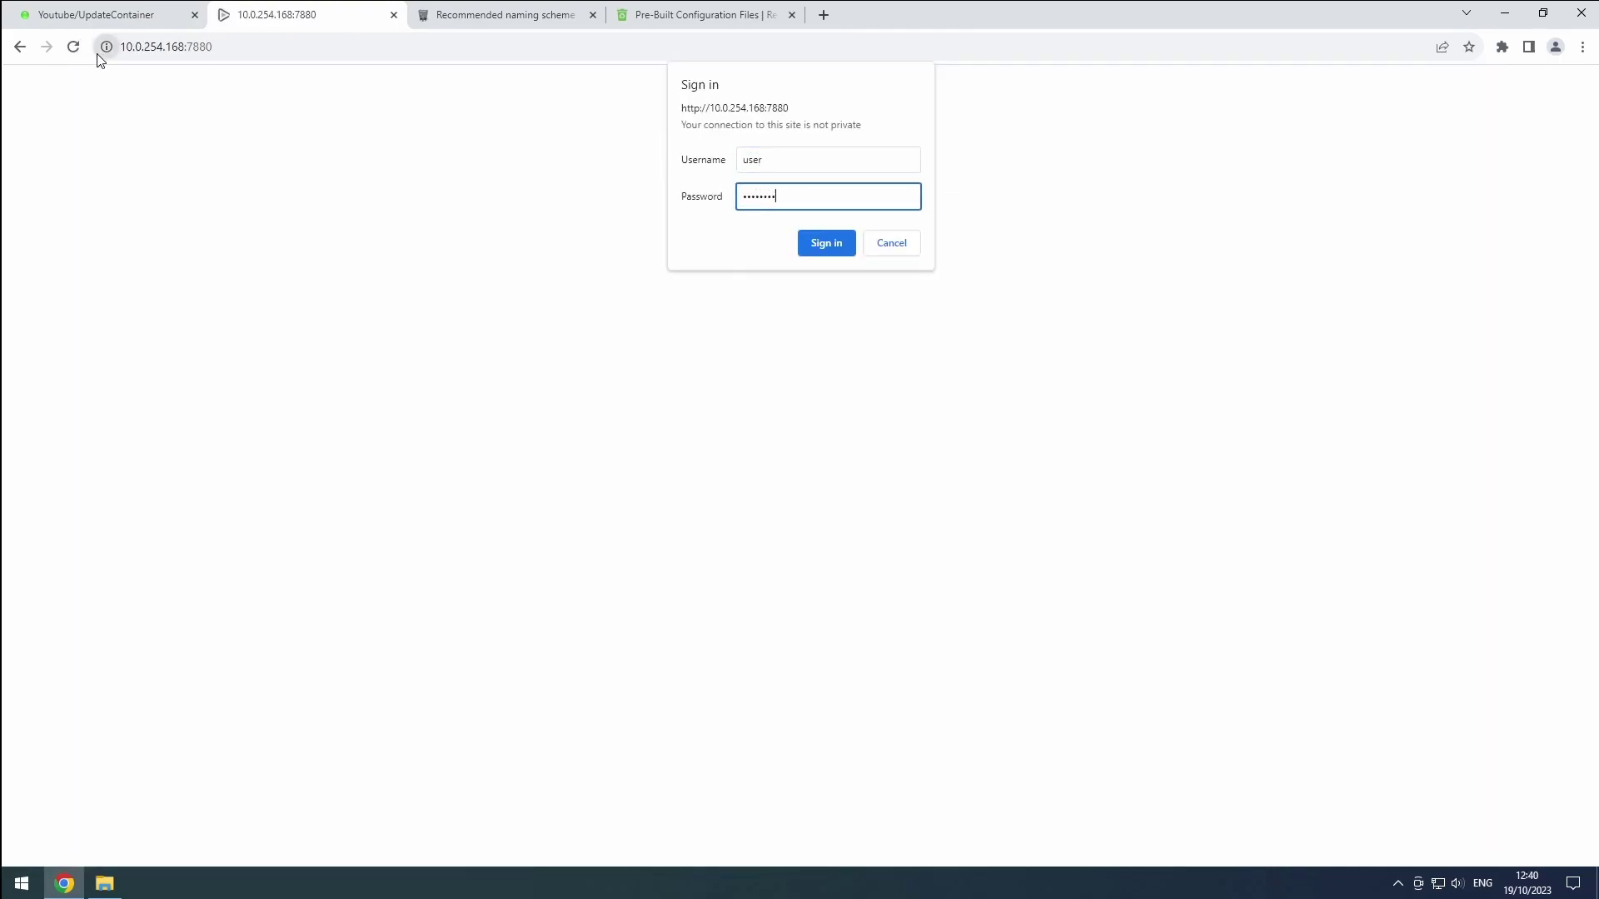
key(Return)
Delete every default quality profile, including HD-1080p, until the Quality Profiles list is empty
click(65, 385)
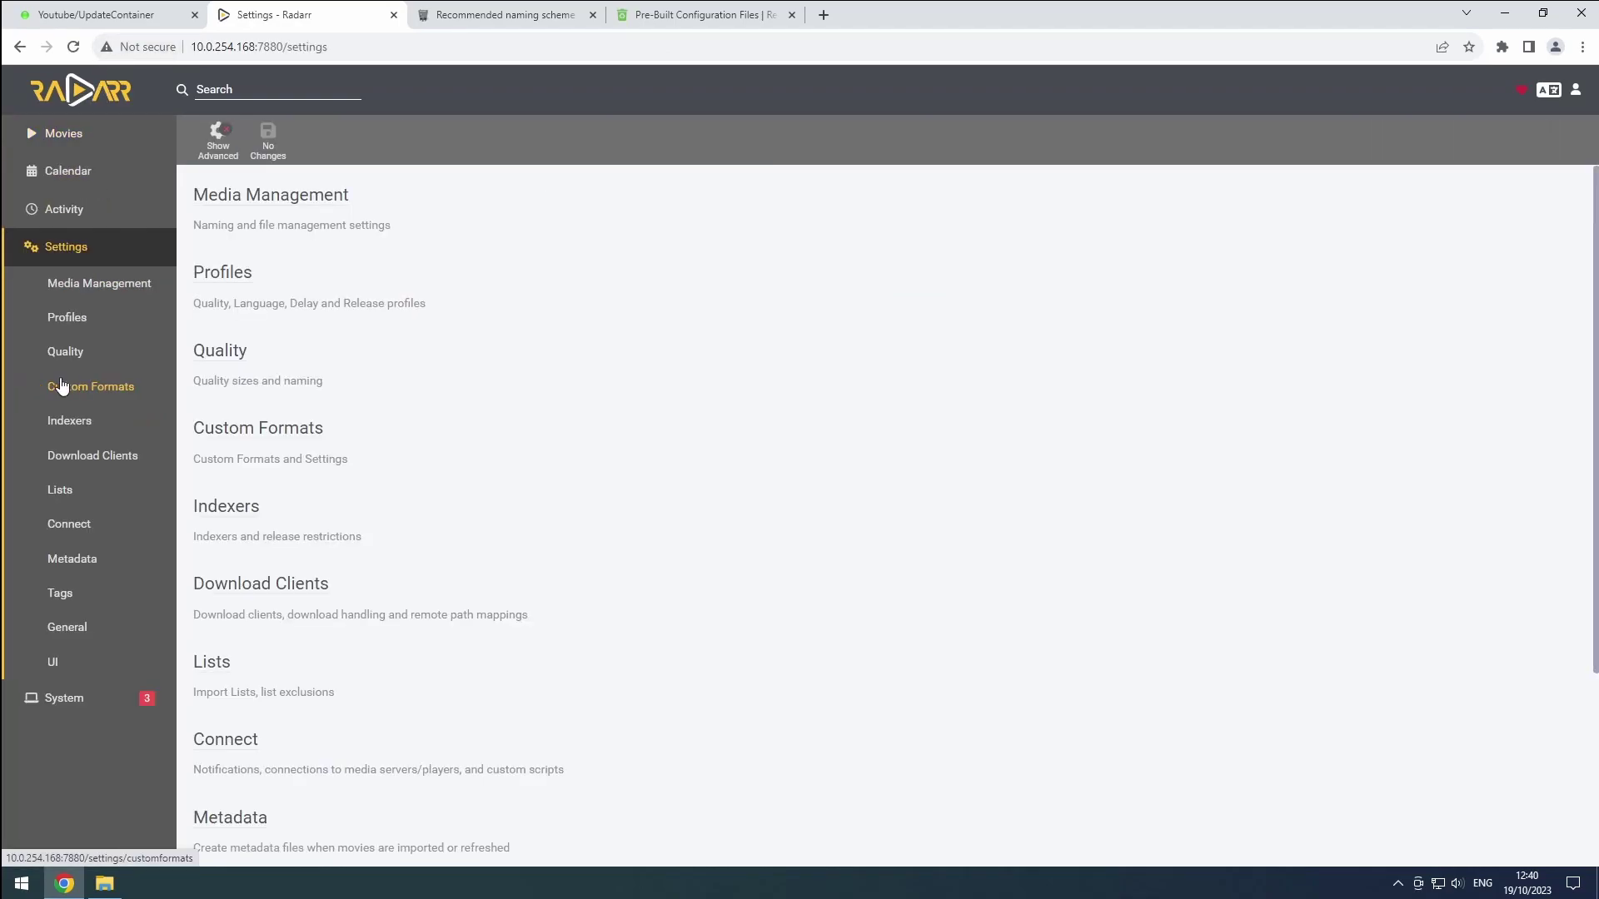
click(67, 324)
click(275, 283)
click(323, 801)
click(373, 272)
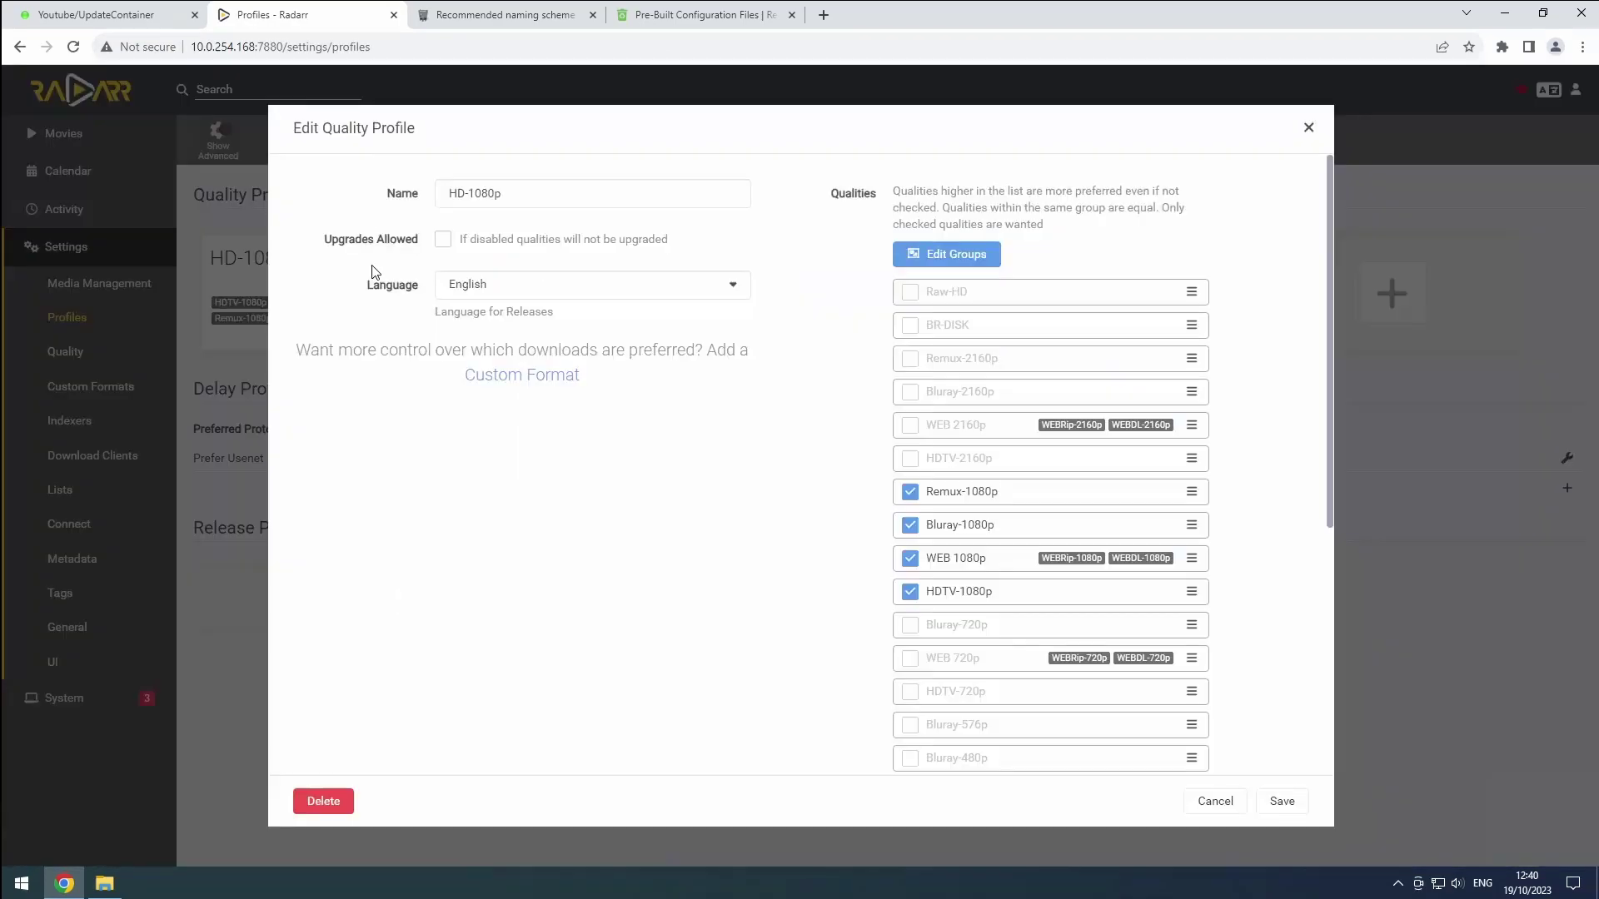
click(324, 801)
click(328, 267)
click(323, 802)
click(328, 267)
click(323, 801)
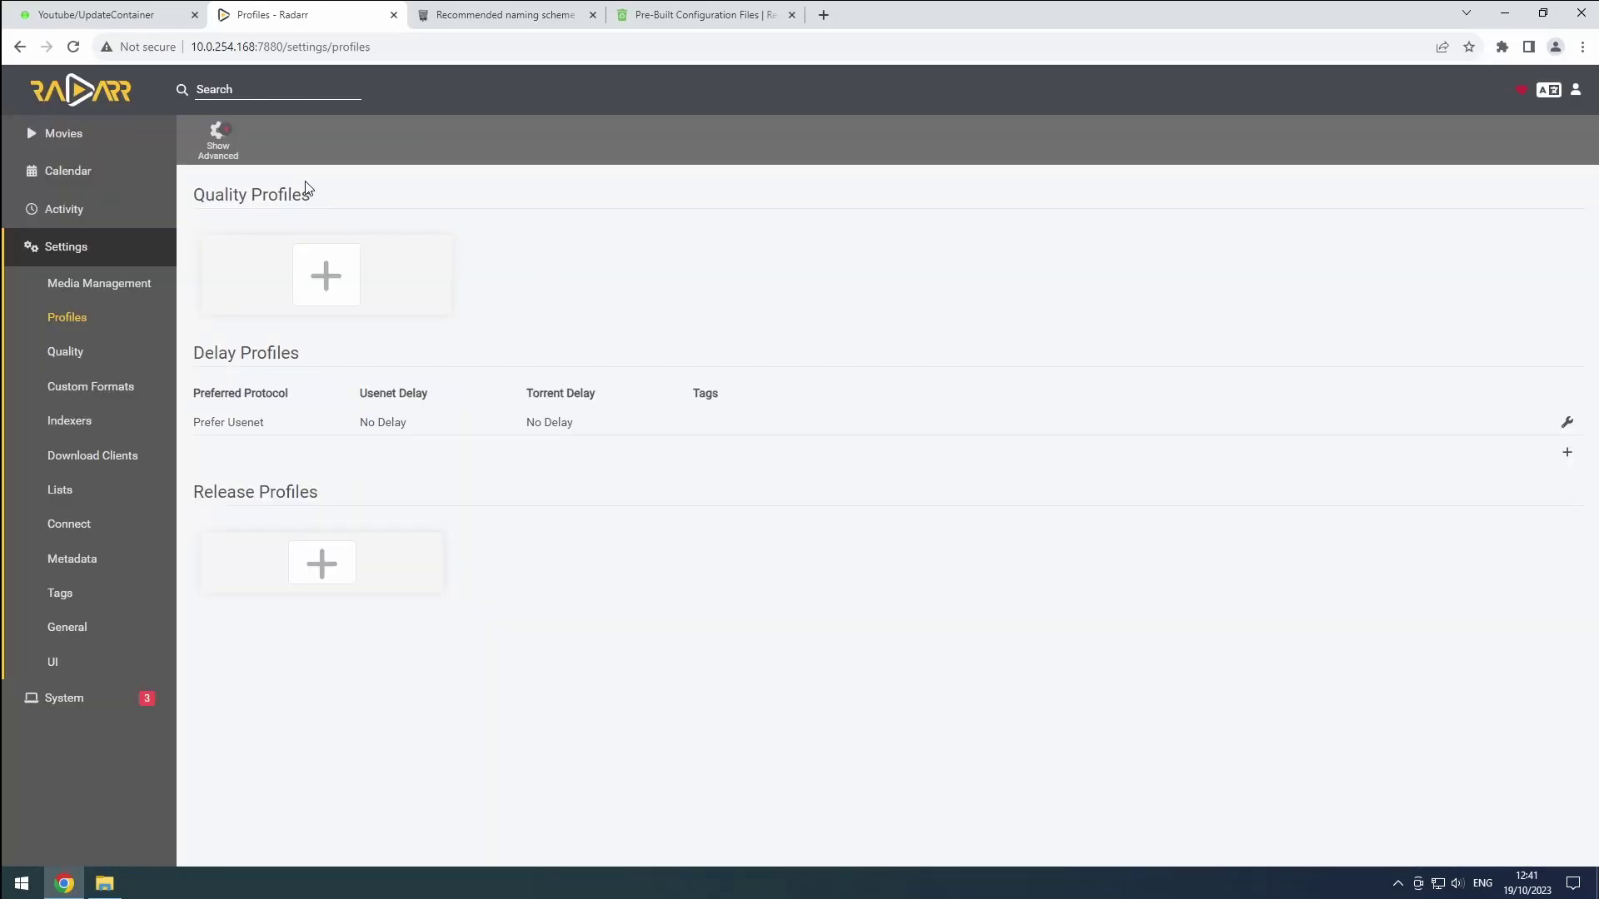
Expand Recyclarr's Anime (Radarr) template and highlight its profile name 'Remux-1080p - Anime'
click(670, 18)
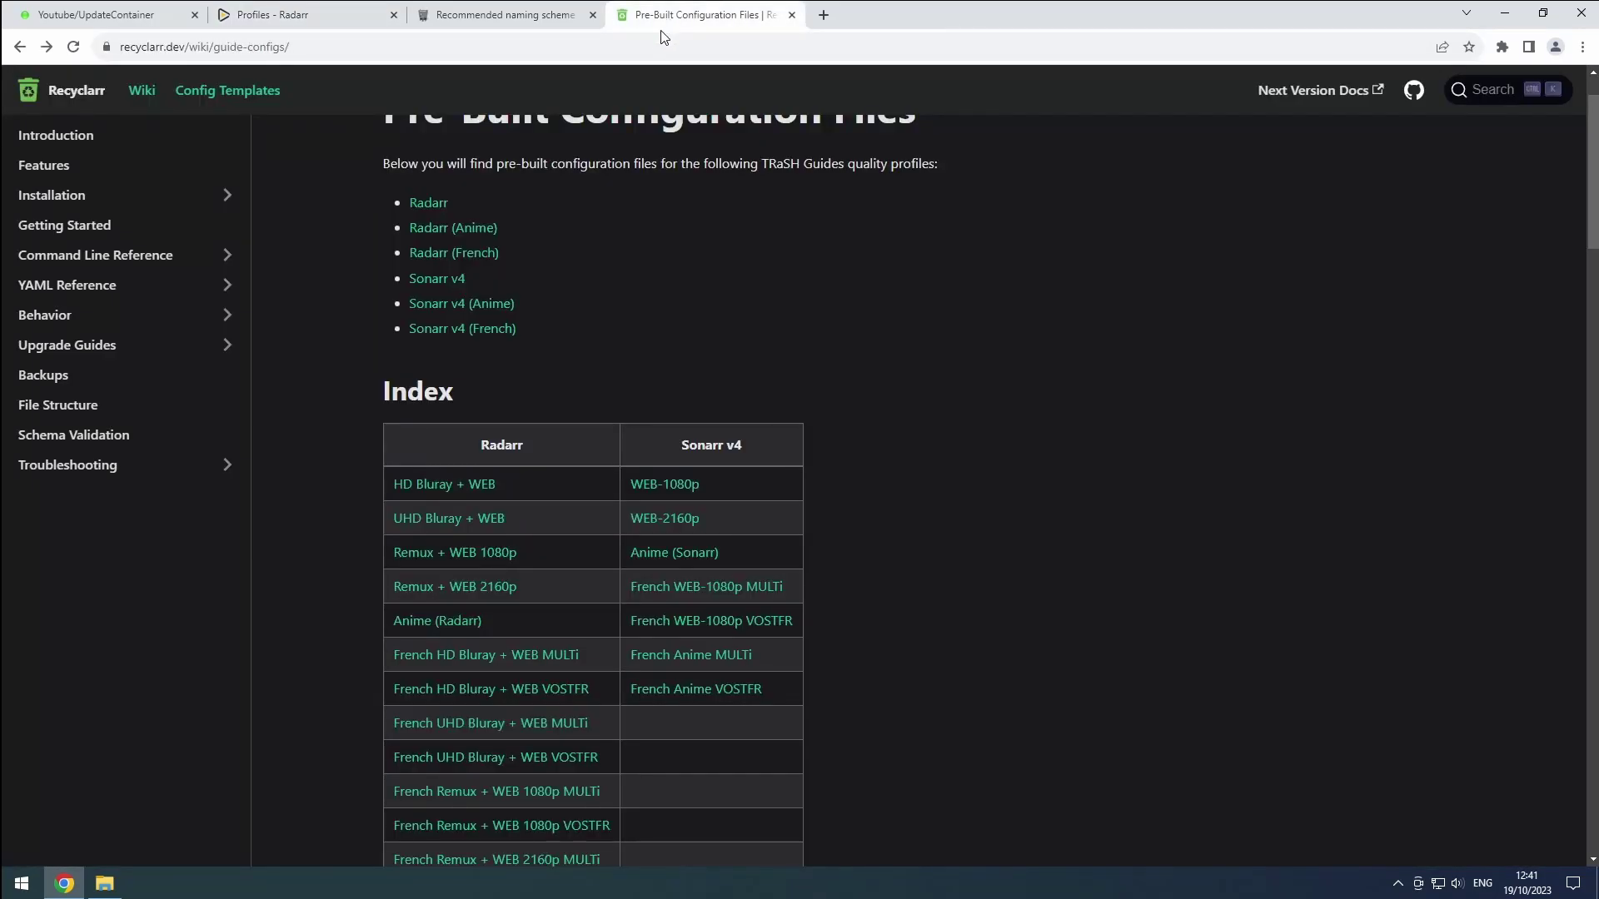
click(453, 620)
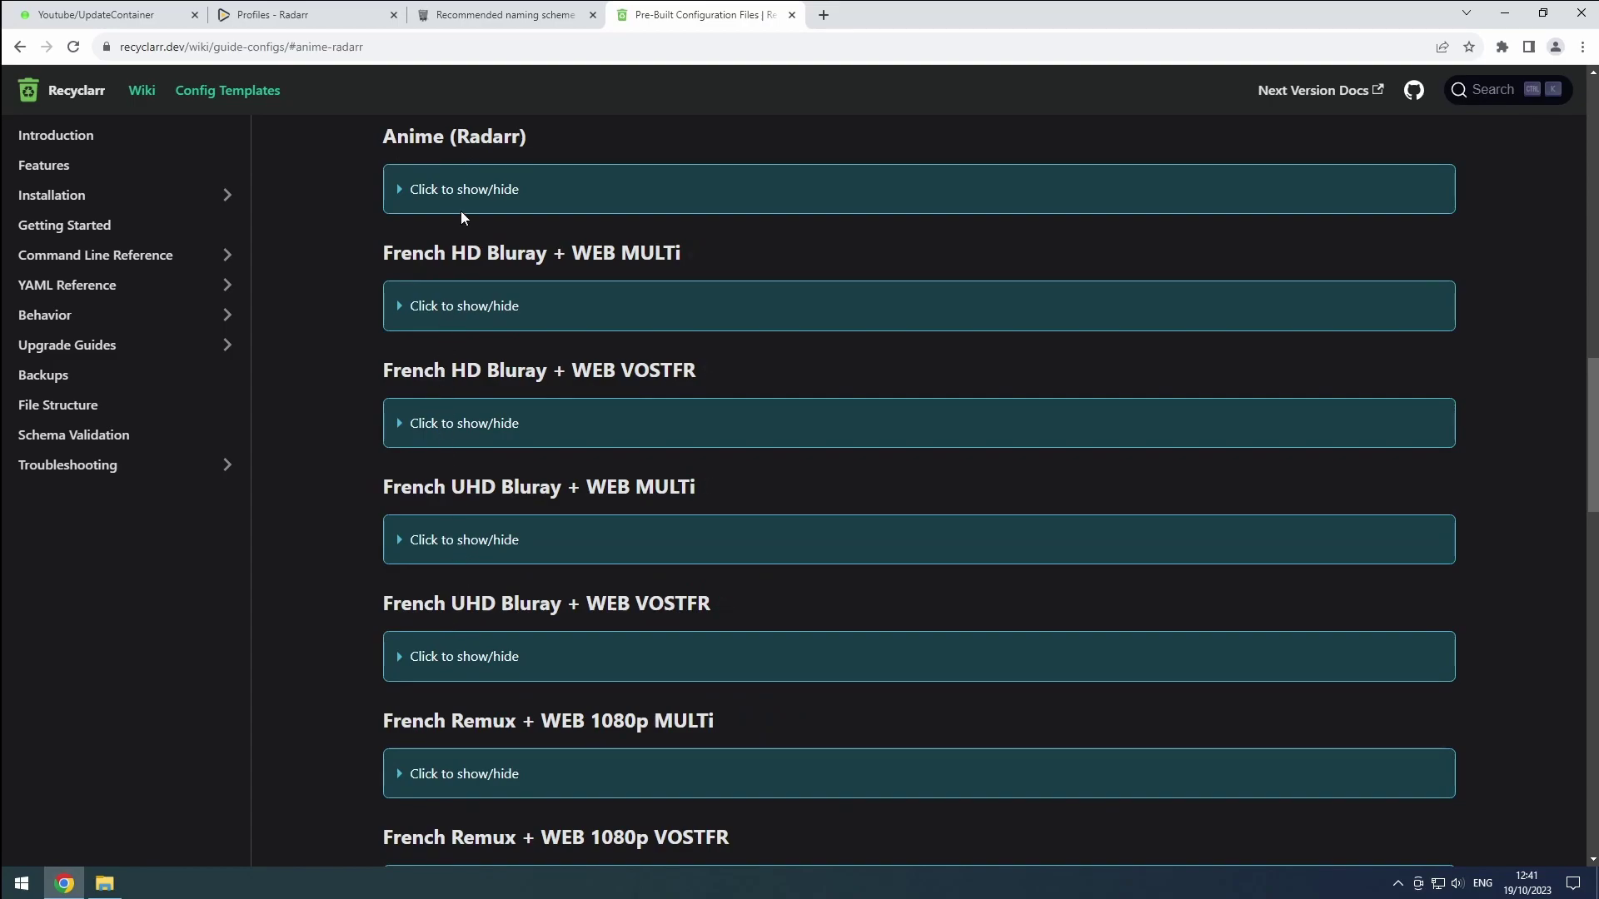
click(464, 203)
scroll(546, 664, down, 1)
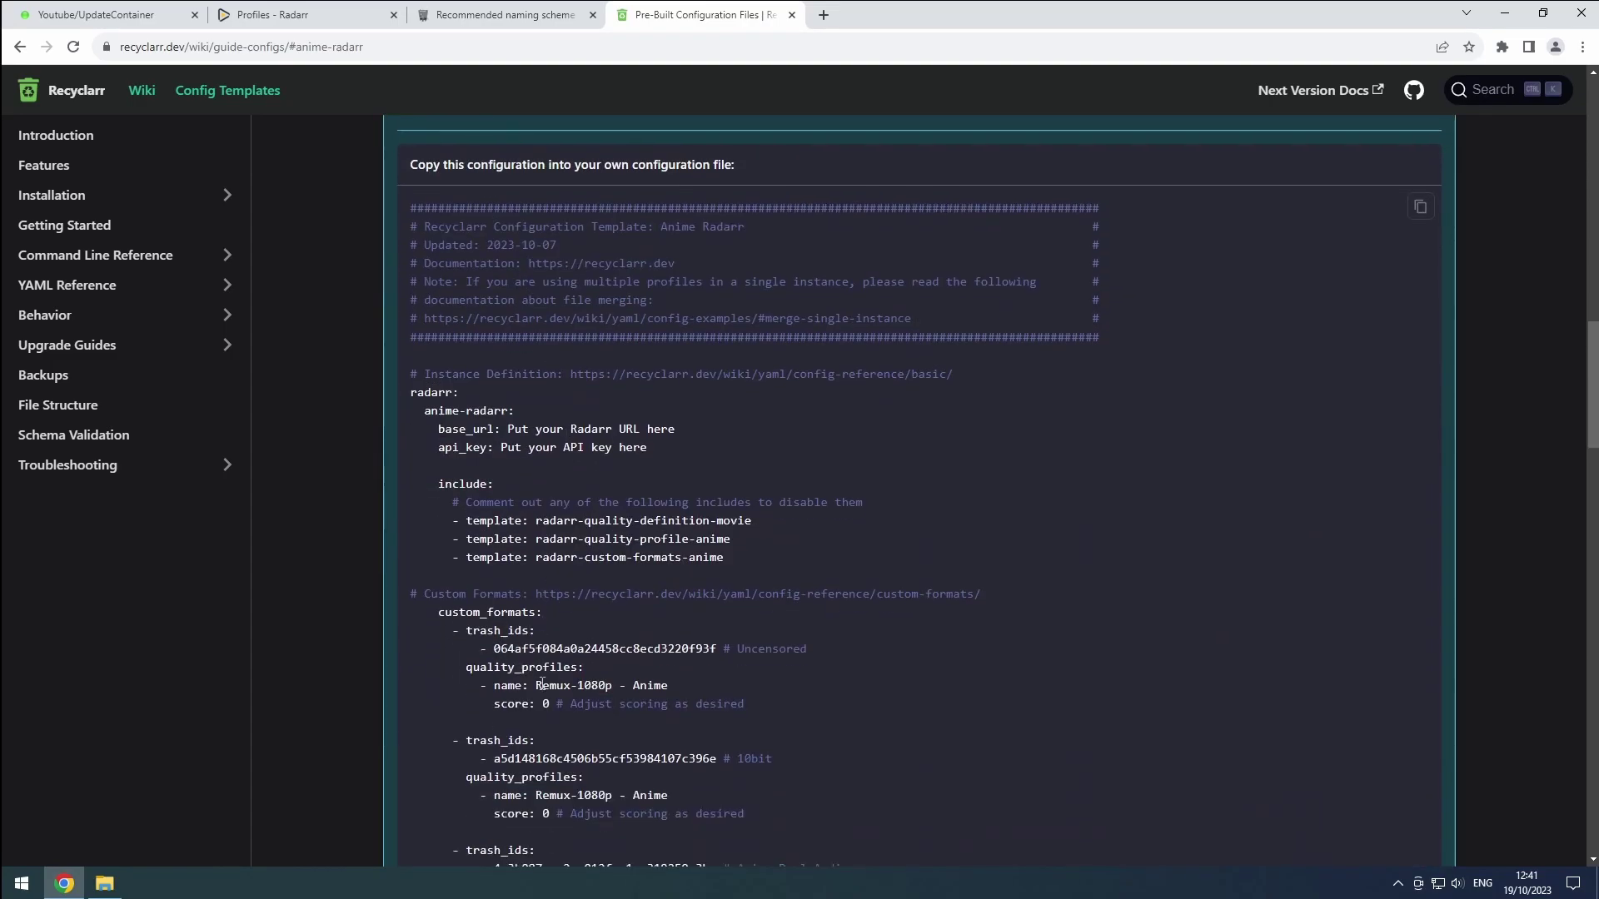
drag(671, 685, 538, 683)
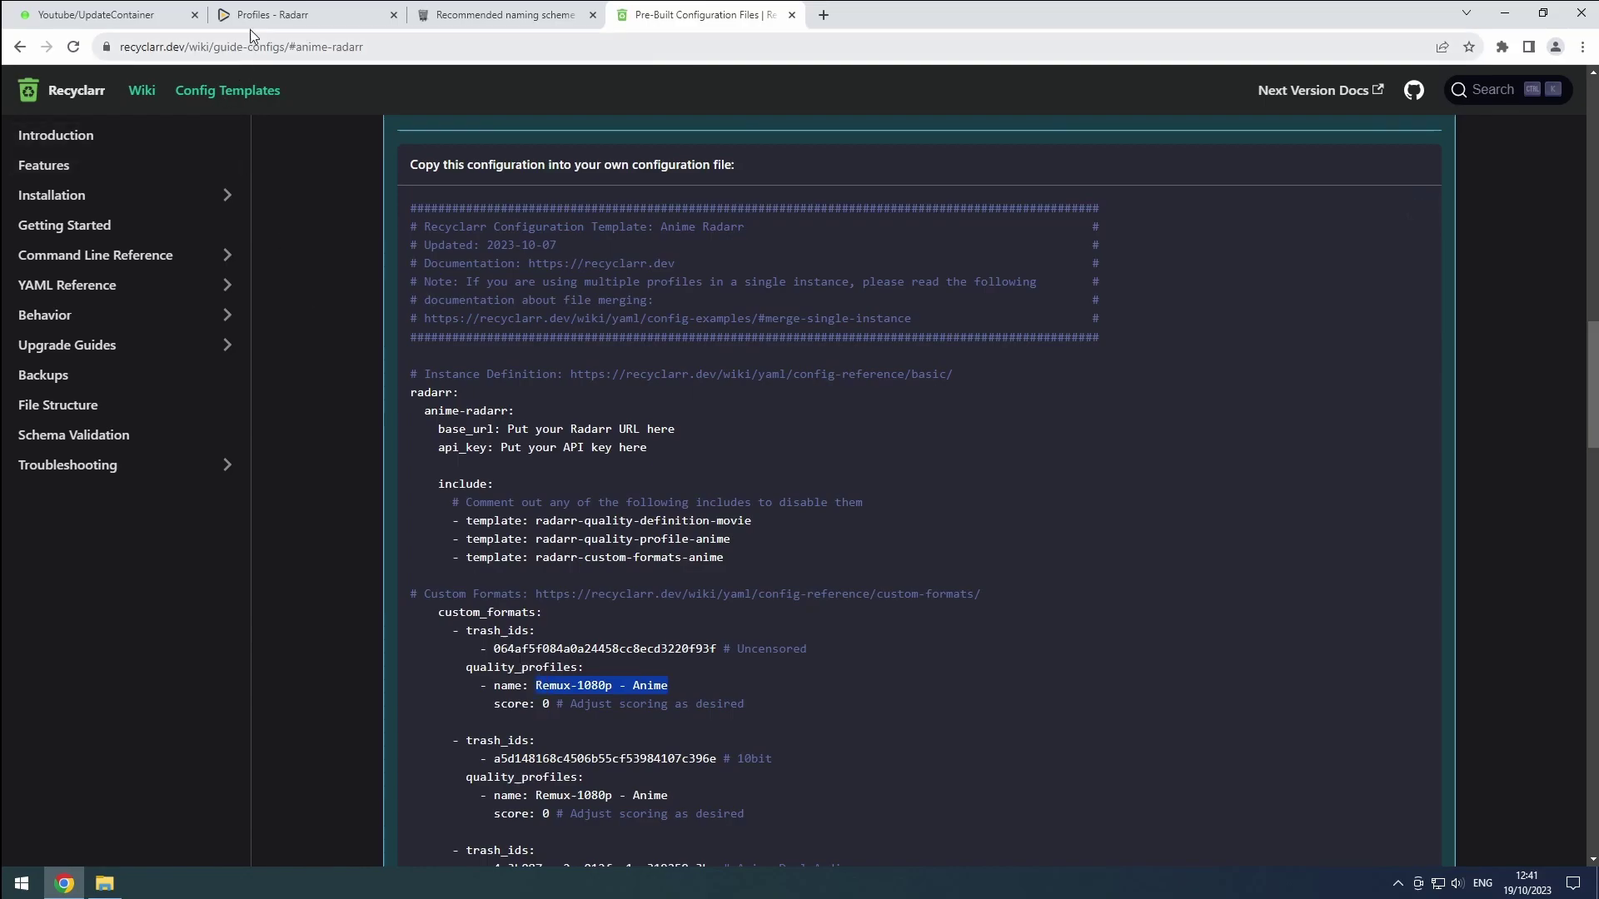
Create and save quality profile 'Remux-1080p - Anime' allowing only Remux-1080p, language English
click(266, 15)
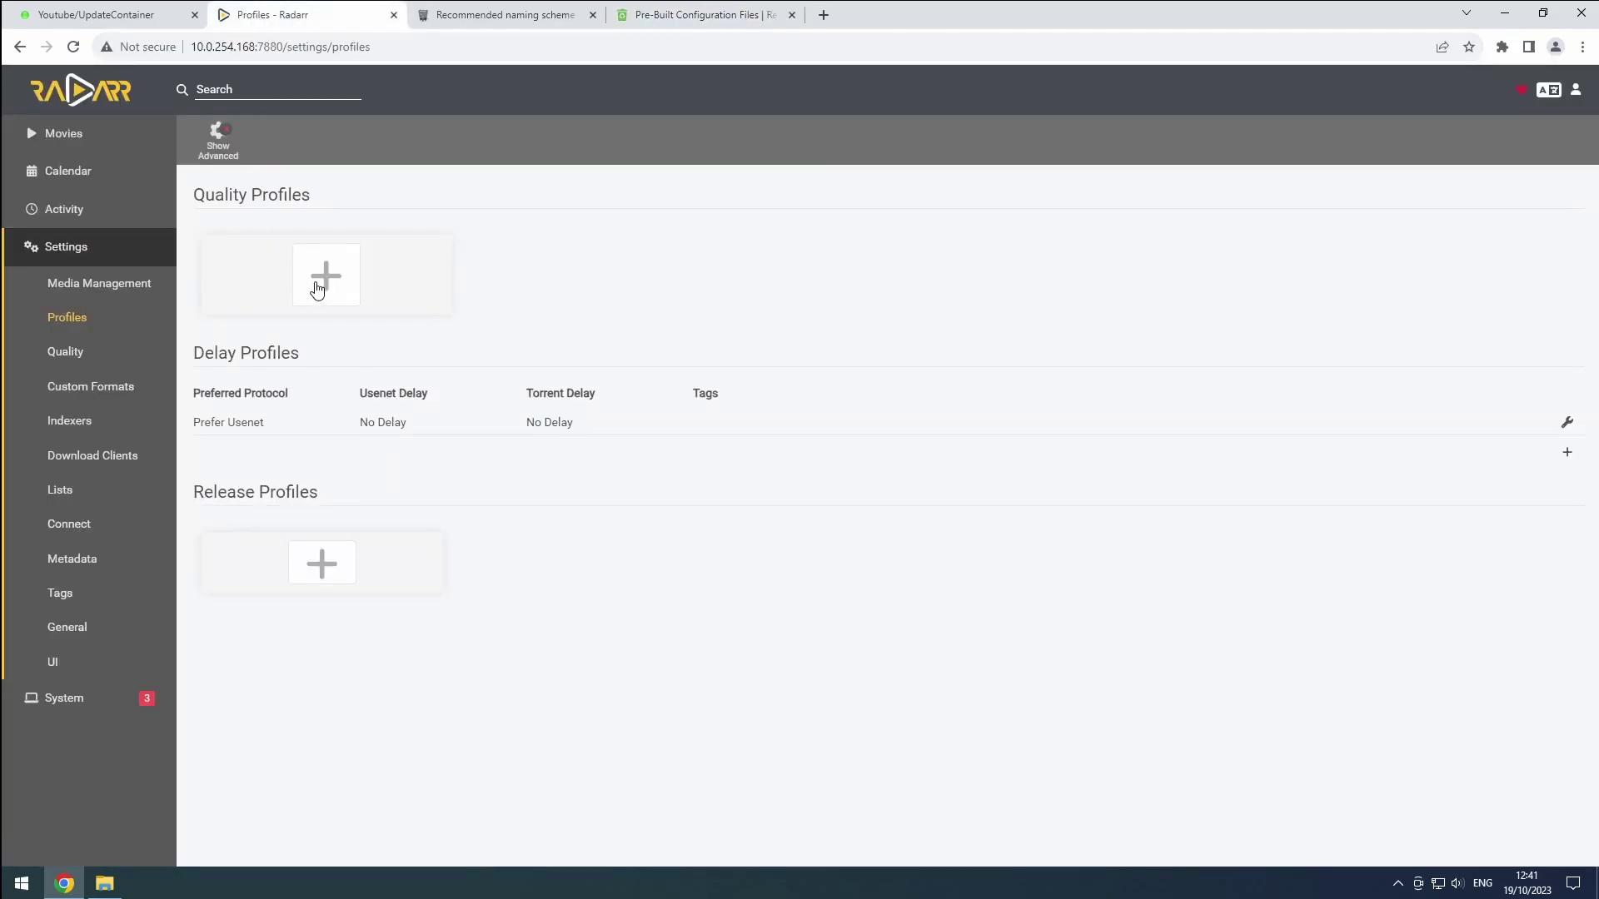
click(315, 289)
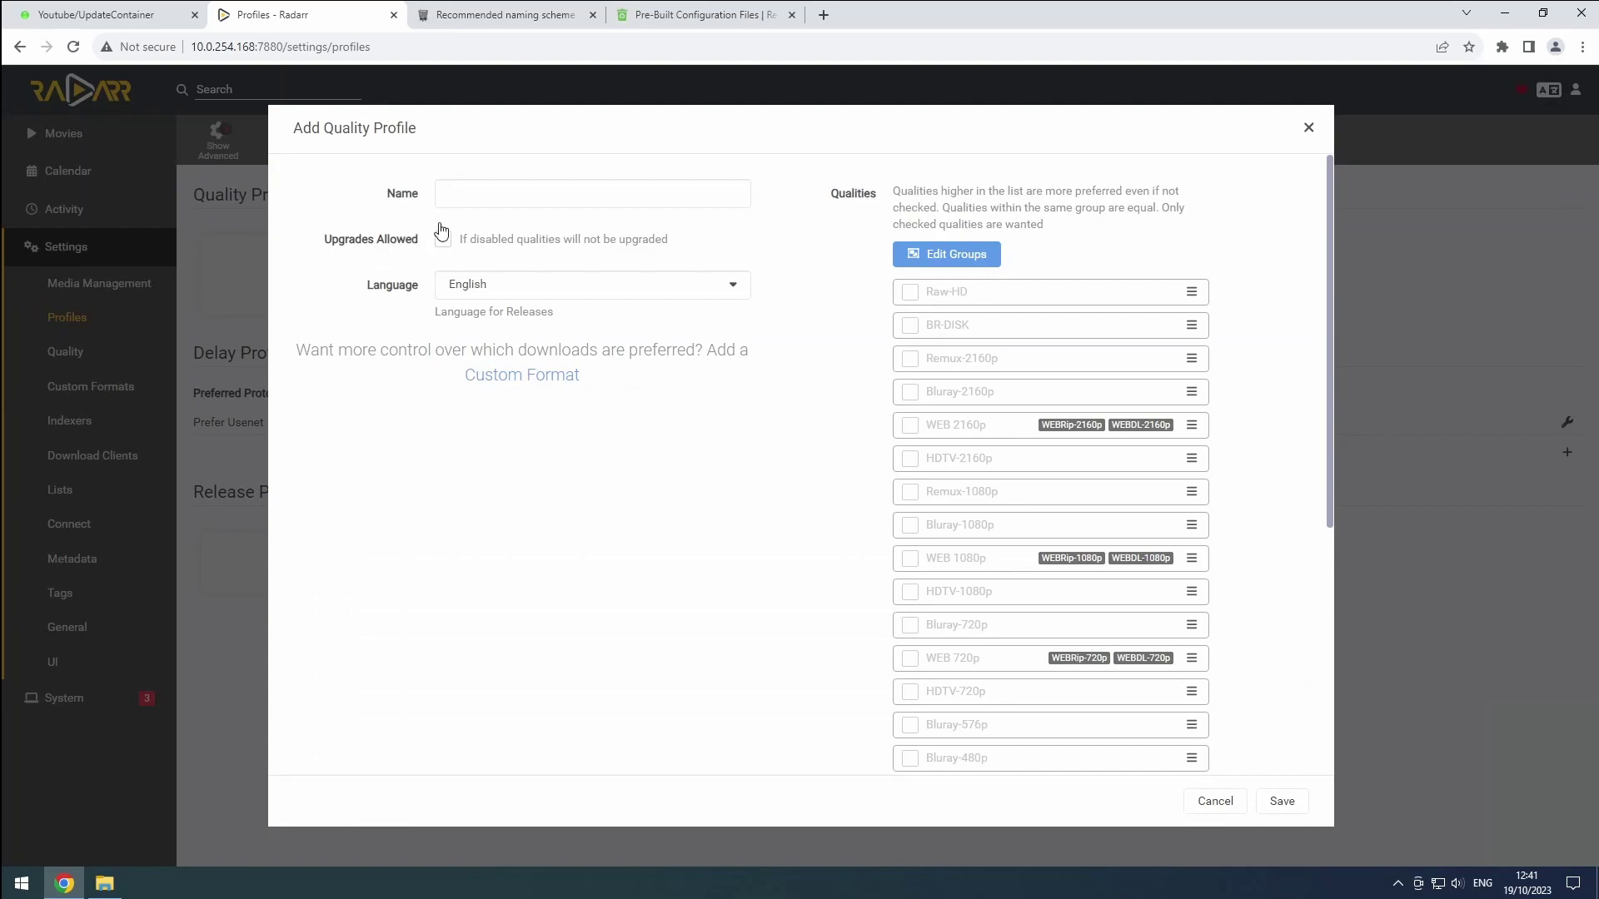
click(477, 204)
text(Remux-1080p - Anime)
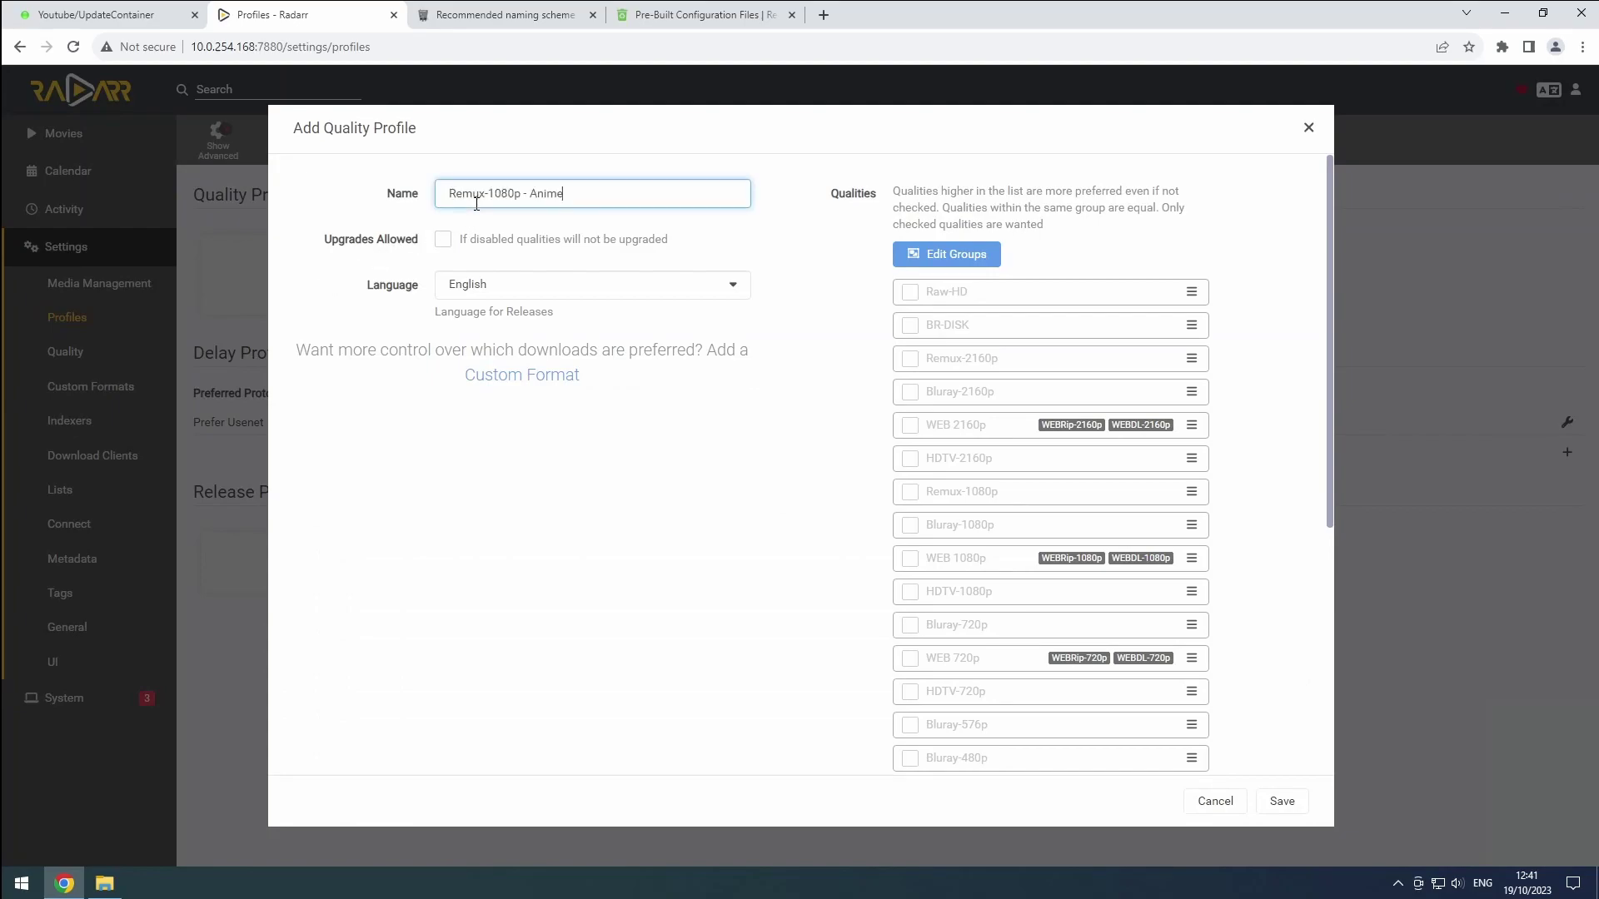
click(910, 492)
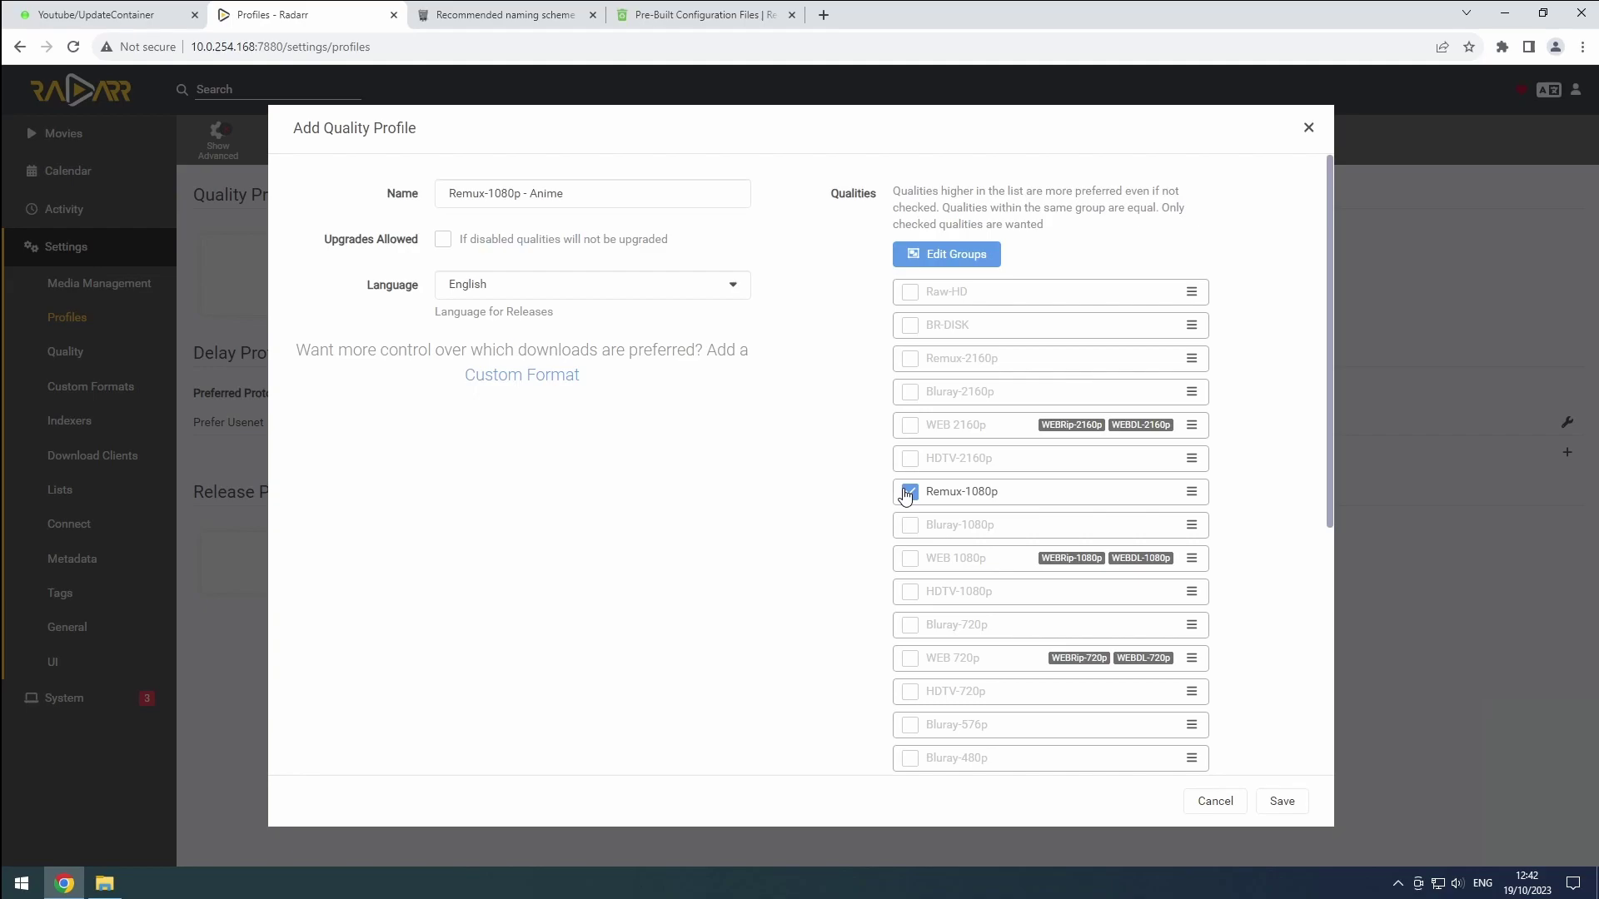
click(663, 298)
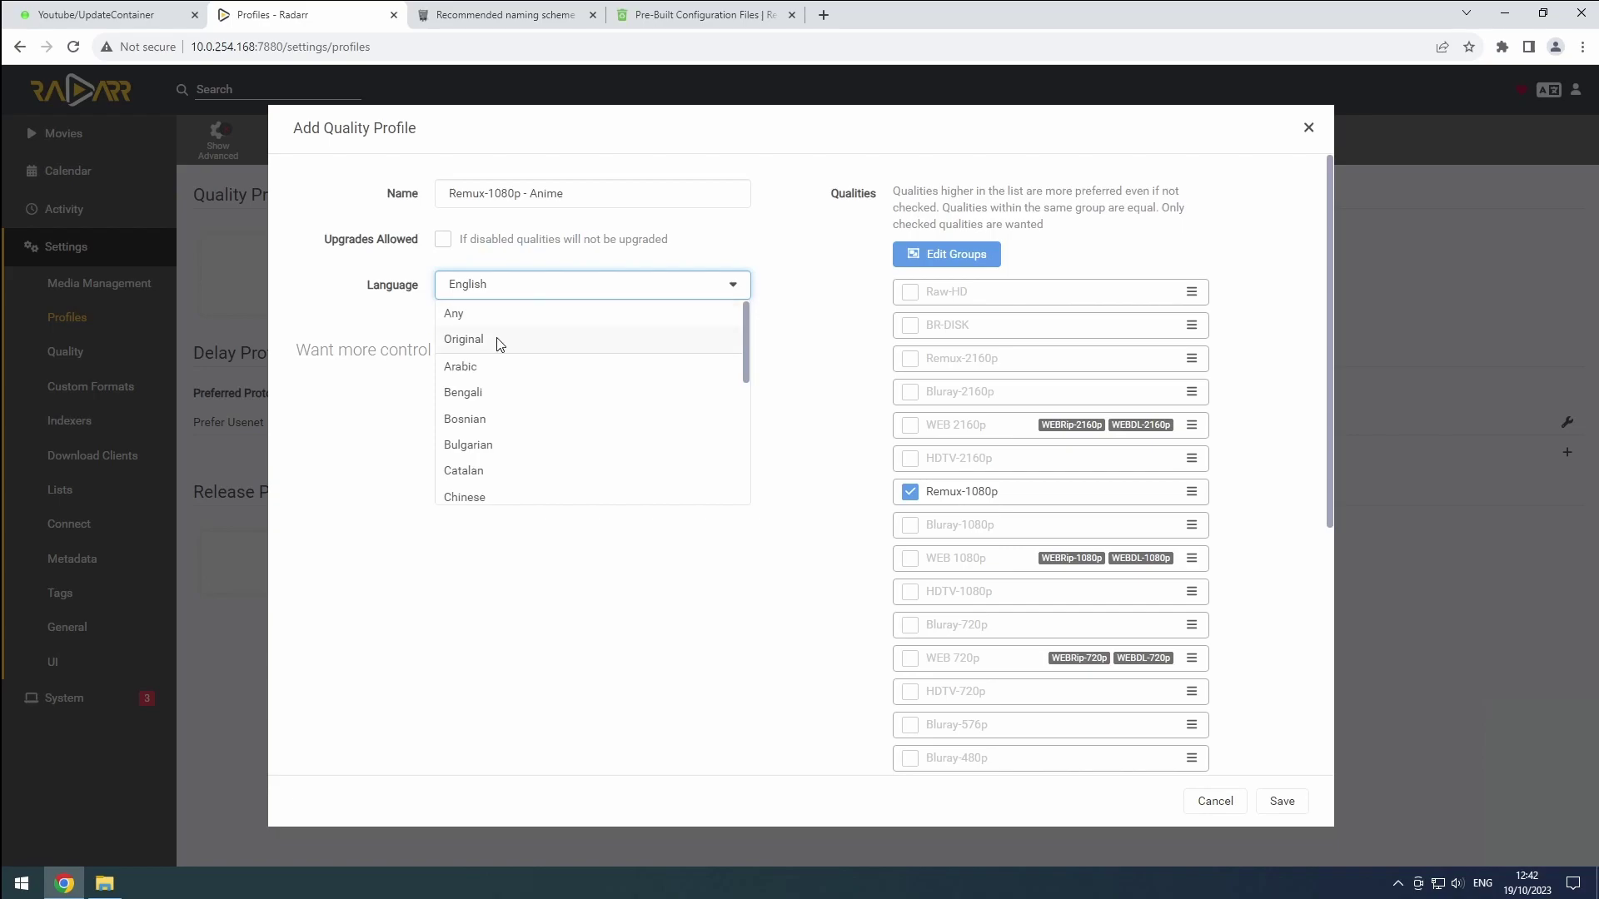
click(849, 363)
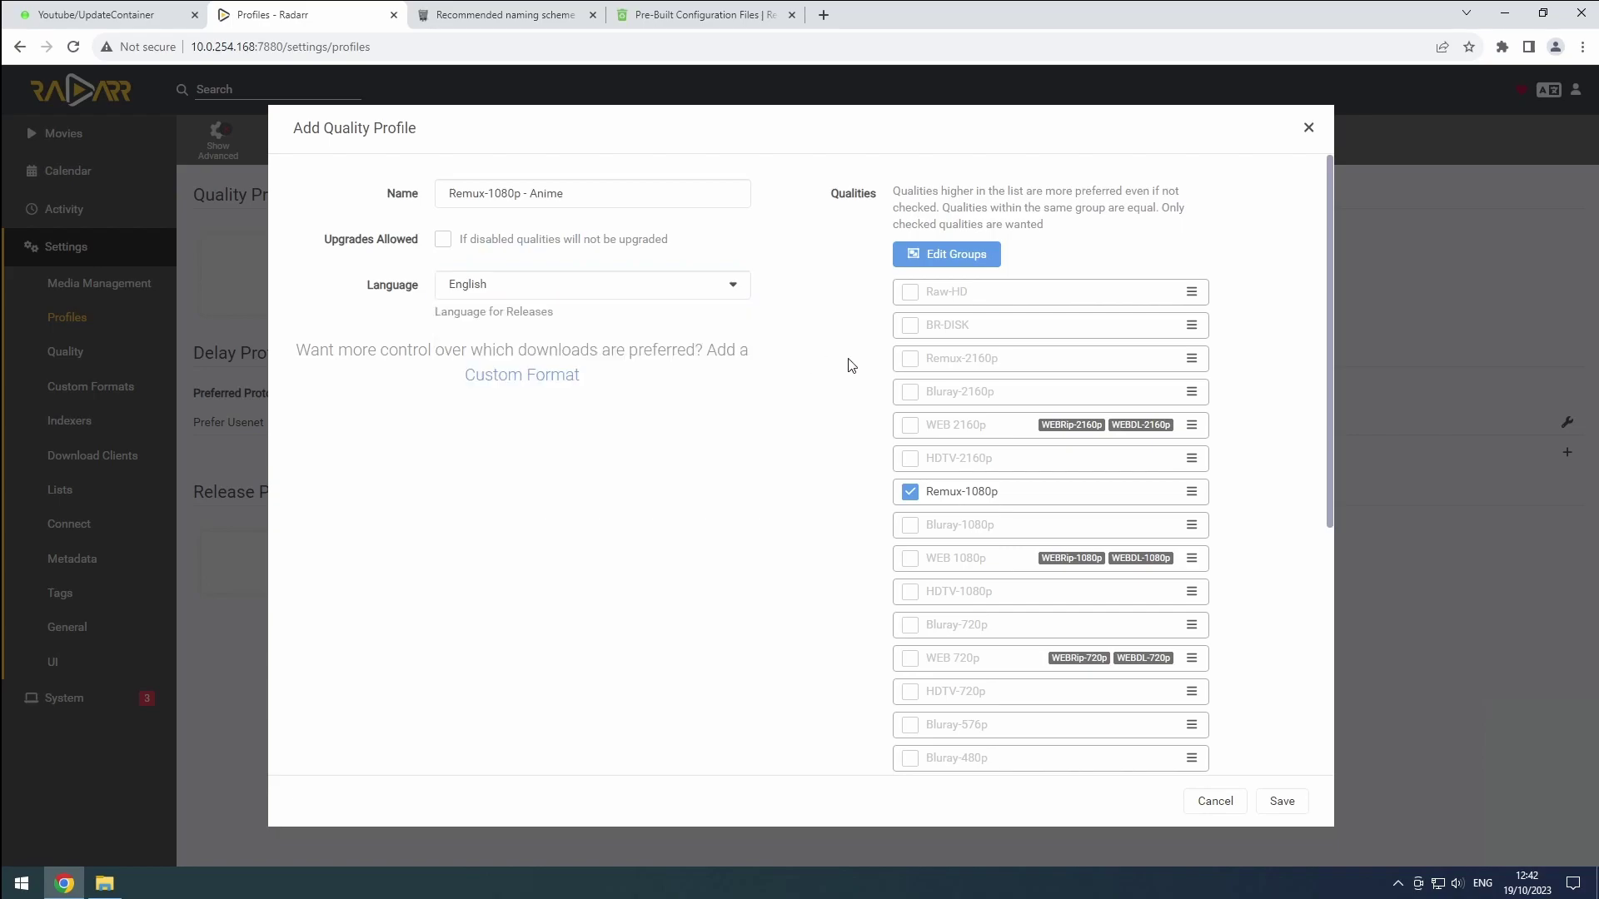
click(1282, 802)
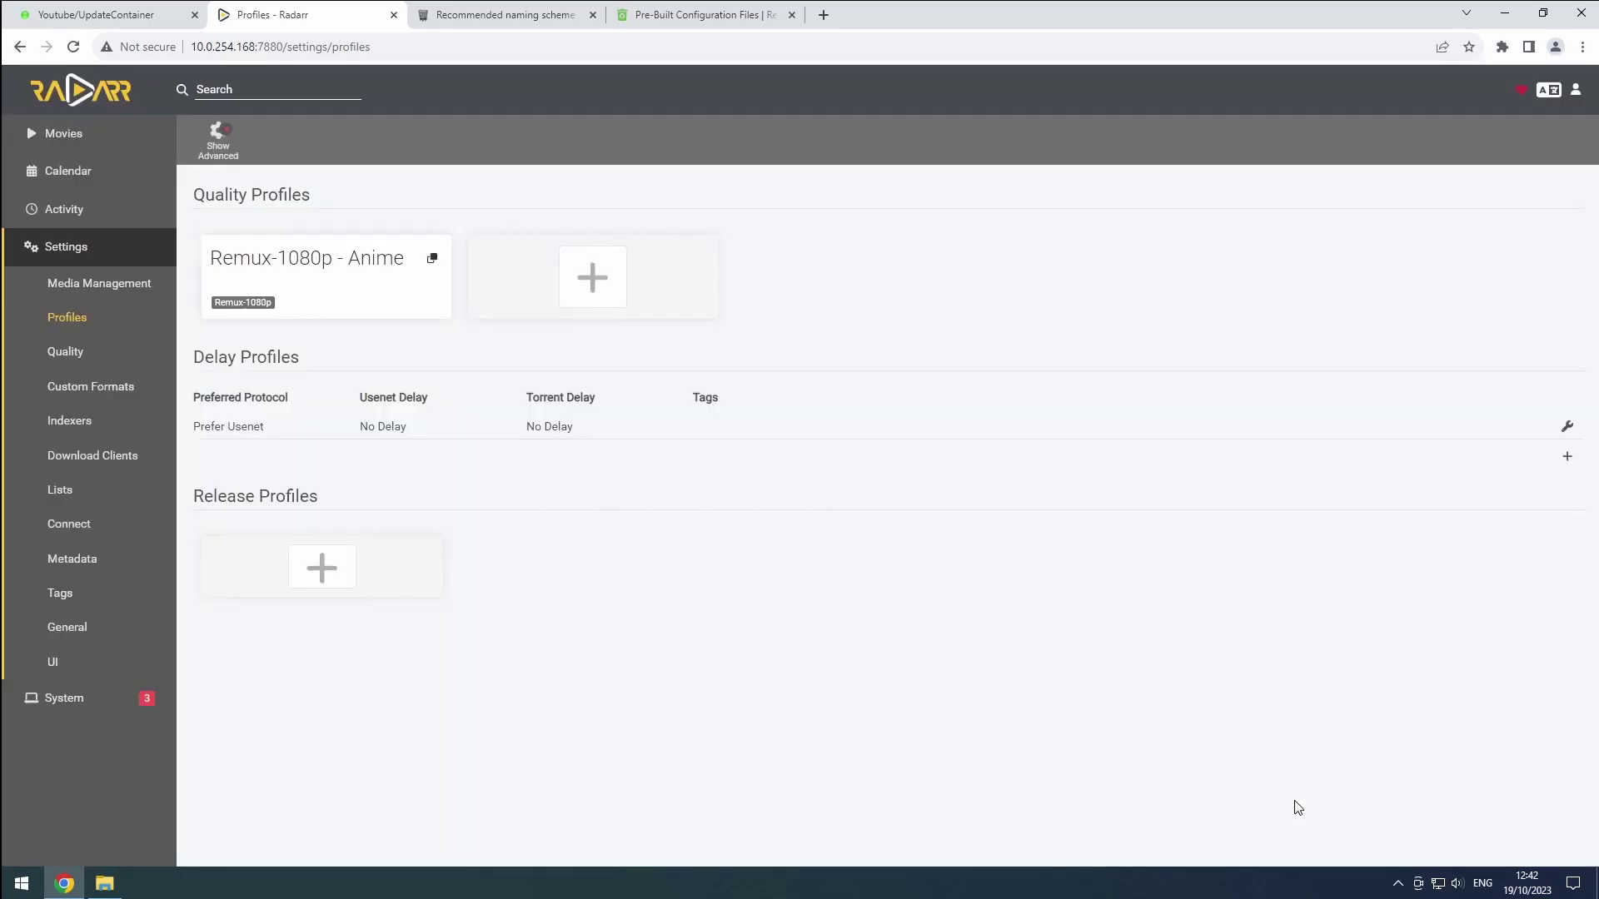
Enable Rename Movies in Radarr's Media Management settings, with advanced options shown
click(139, 300)
click(210, 143)
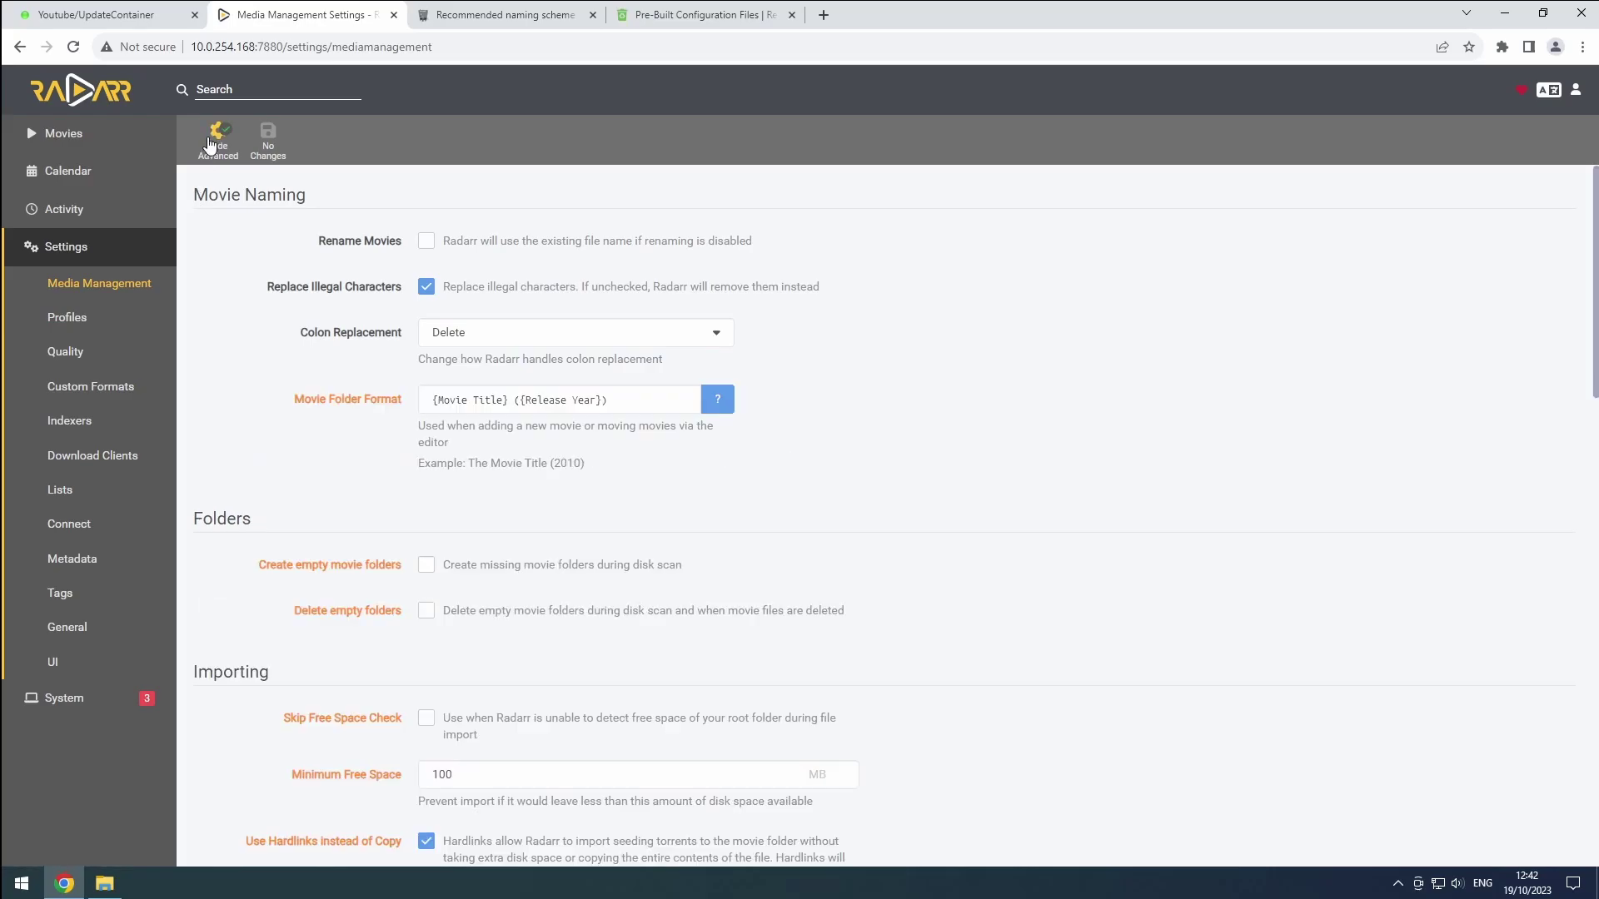
click(425, 242)
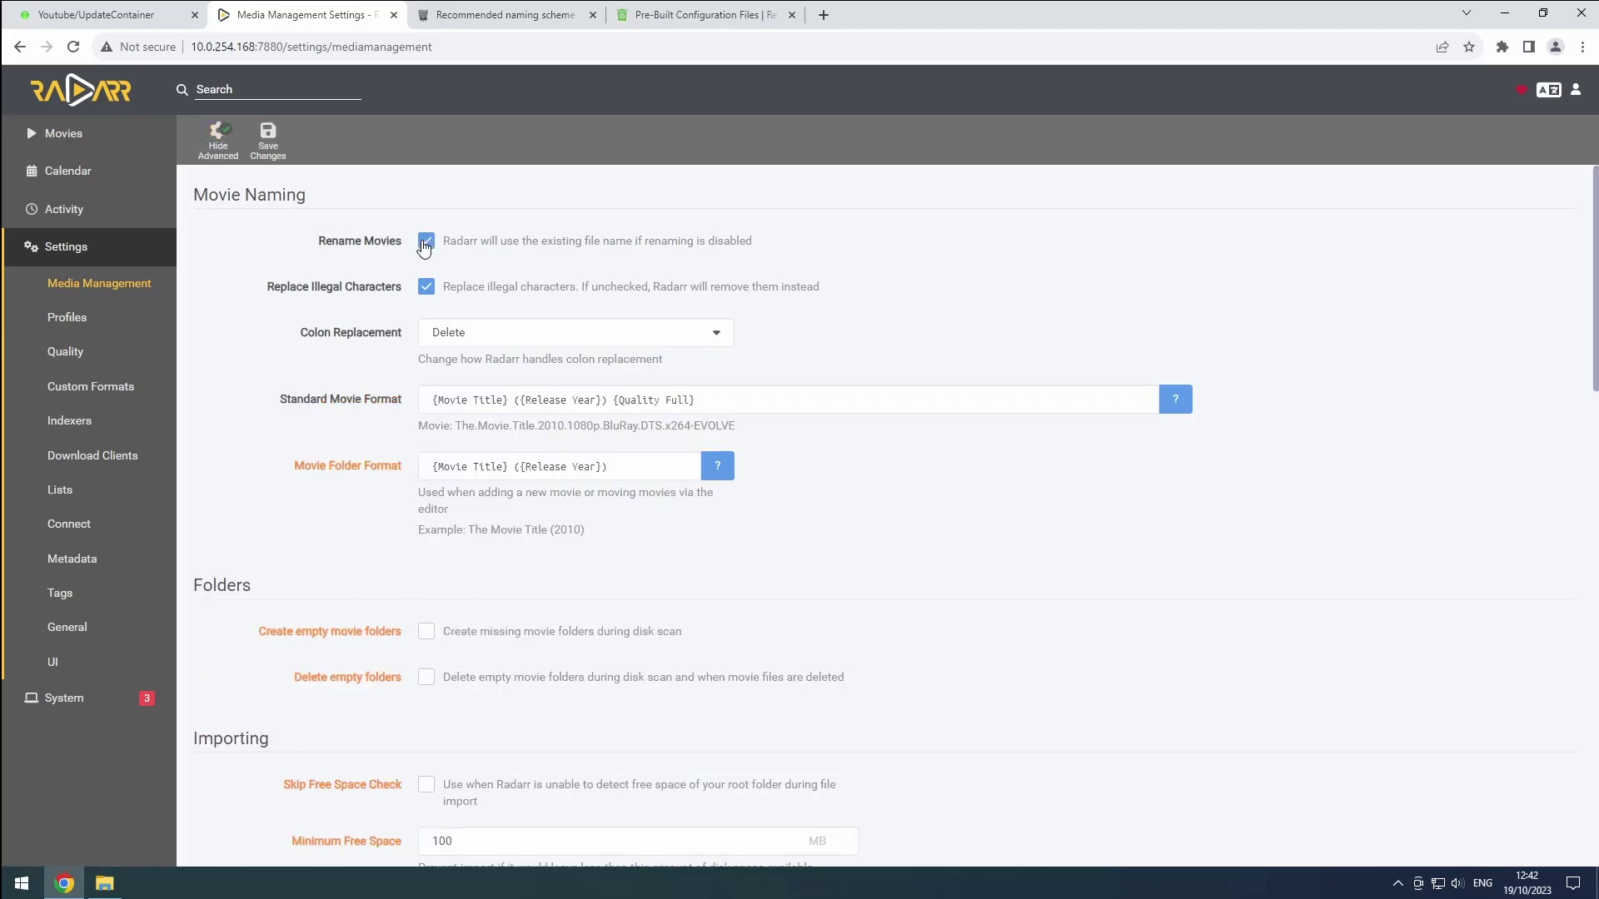
Replace Radarr's Standard Movie Format with the TRaSH Plex Anime naming string
click(497, 20)
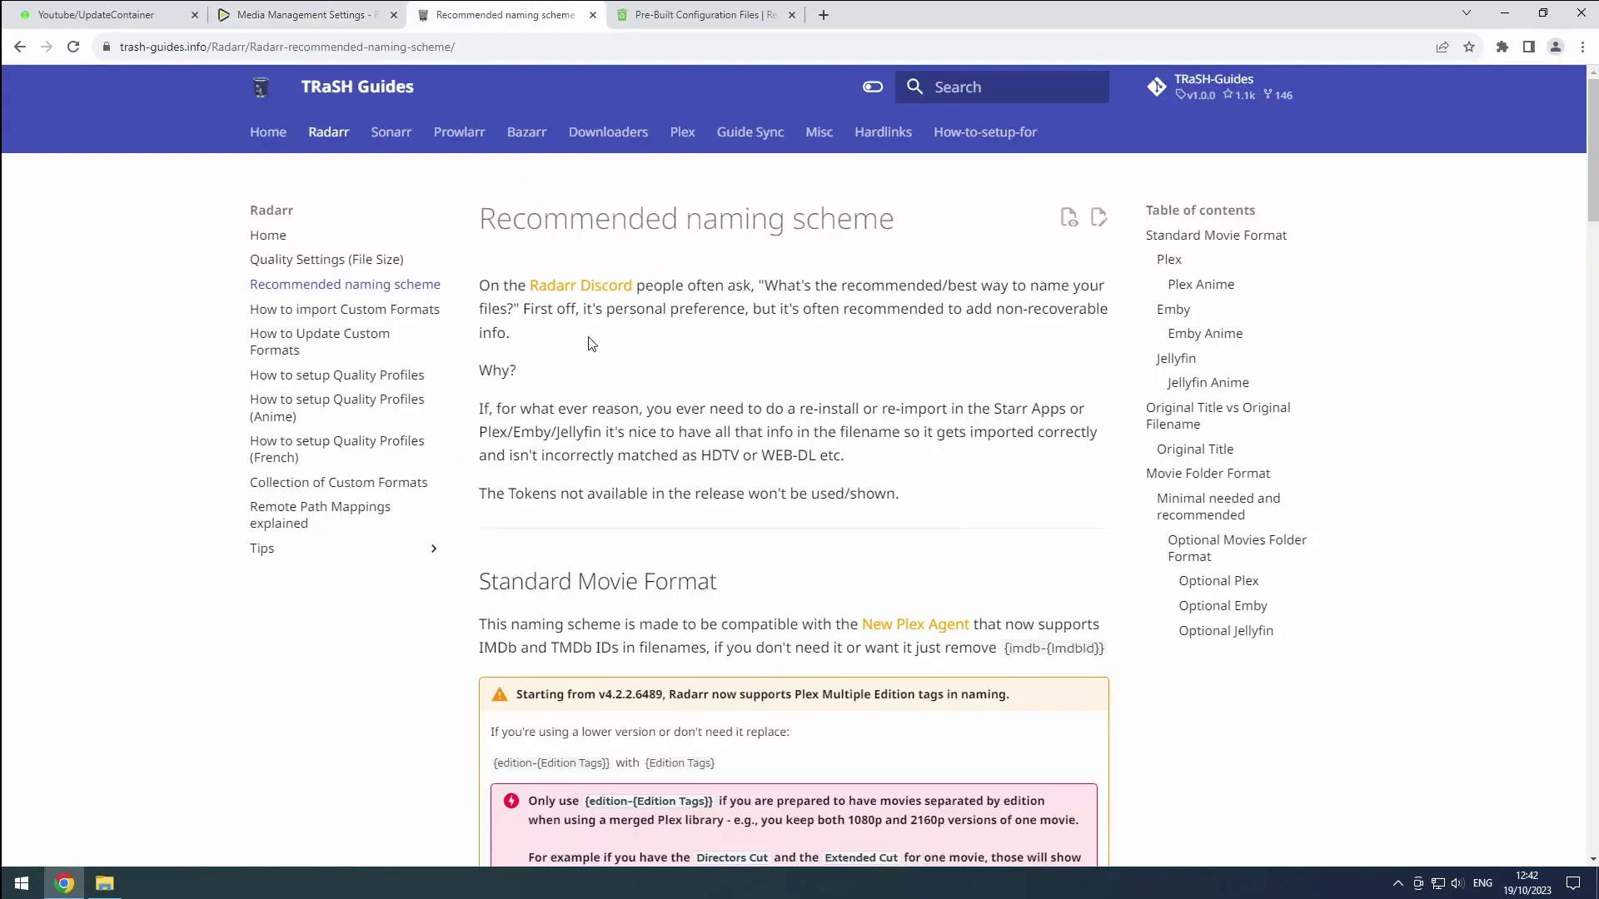
scroll(592, 421, down, 8)
scroll(592, 421, down, 2)
click(1089, 433)
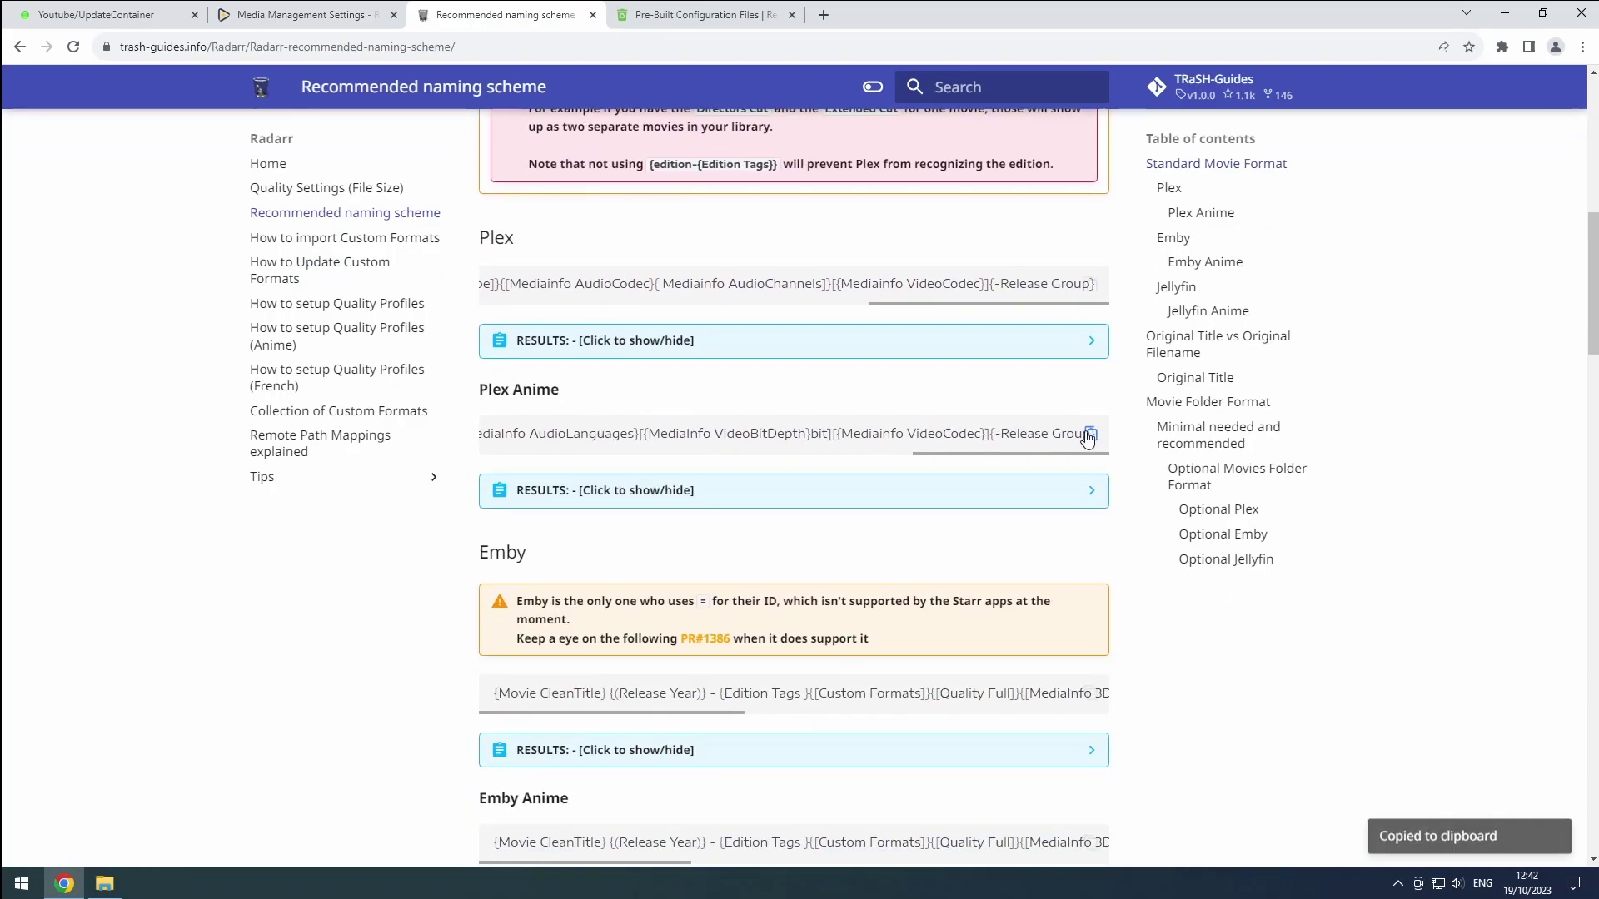
click(343, 16)
click(584, 387)
key(ctrl+a)
key(ctrl+v)
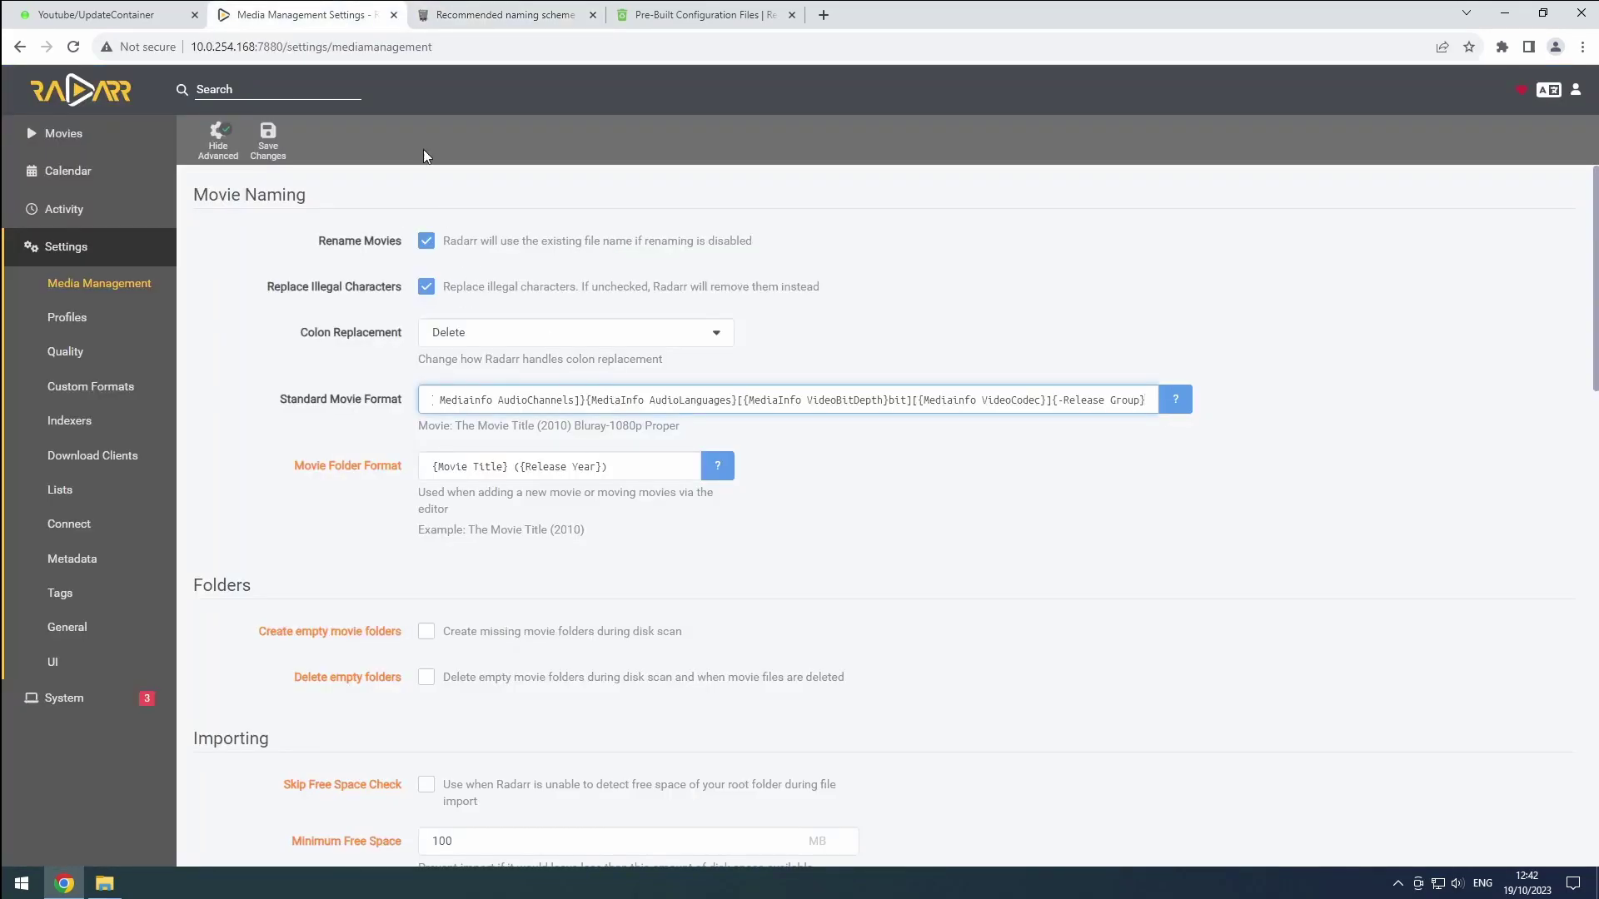
Copy the optional Plex folder format from the TRaSH naming guide
click(463, 20)
scroll(598, 441, down, 2)
scroll(598, 442, down, 7)
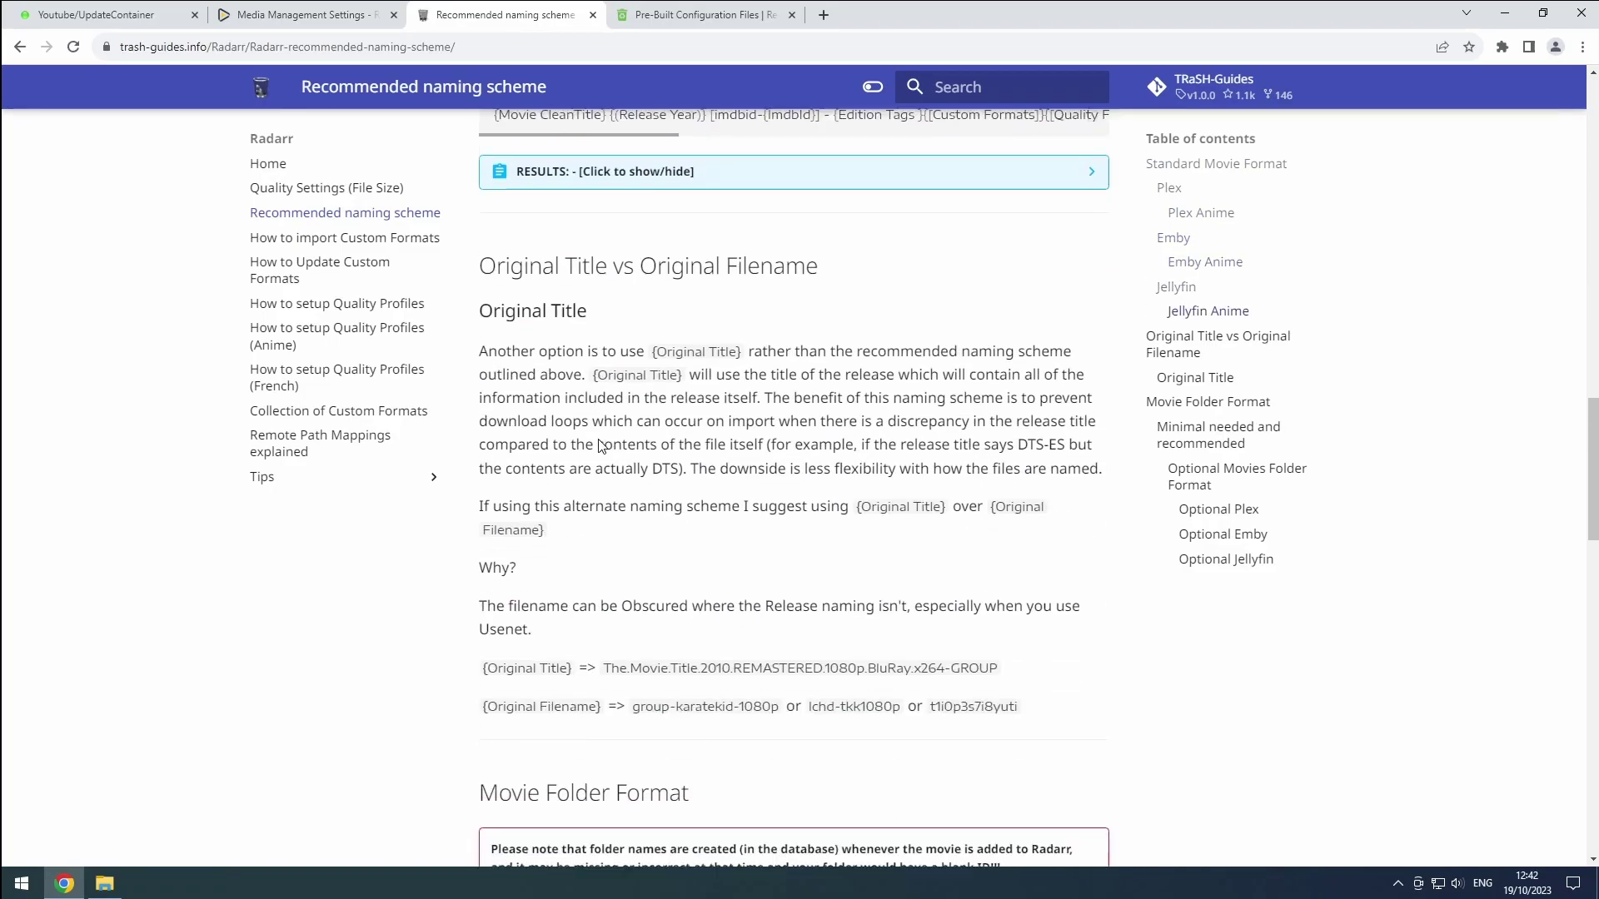
scroll(598, 441, down, 5)
scroll(598, 510, down, 5)
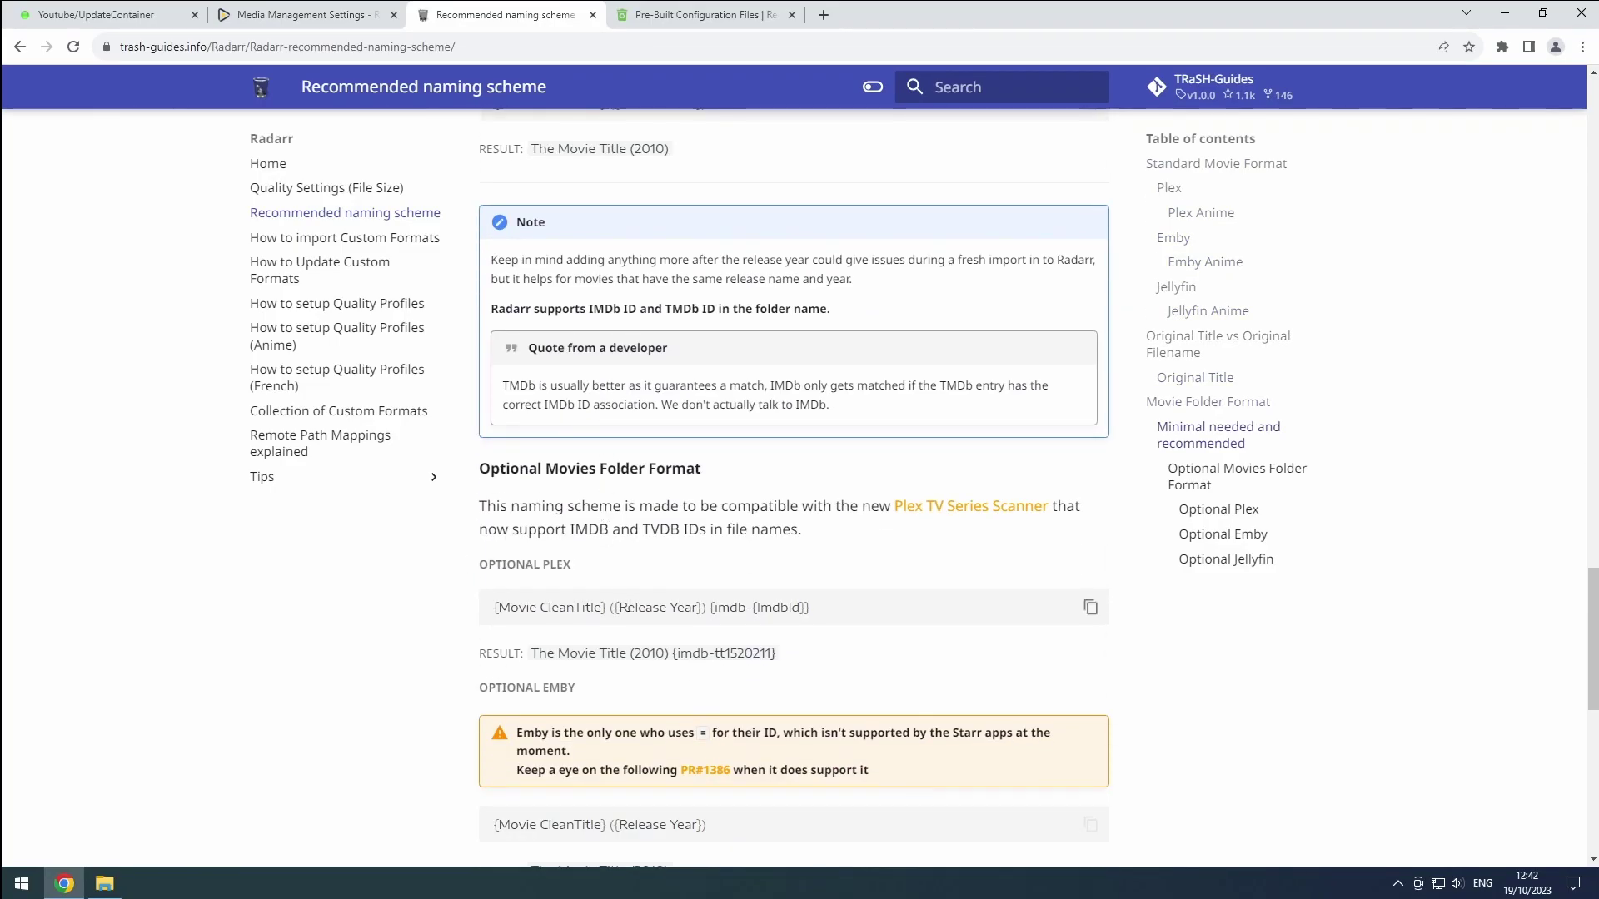
click(1091, 607)
Replace the Movie Folder Format with the optional Plex folder format
click(311, 26)
triple_click(533, 479)
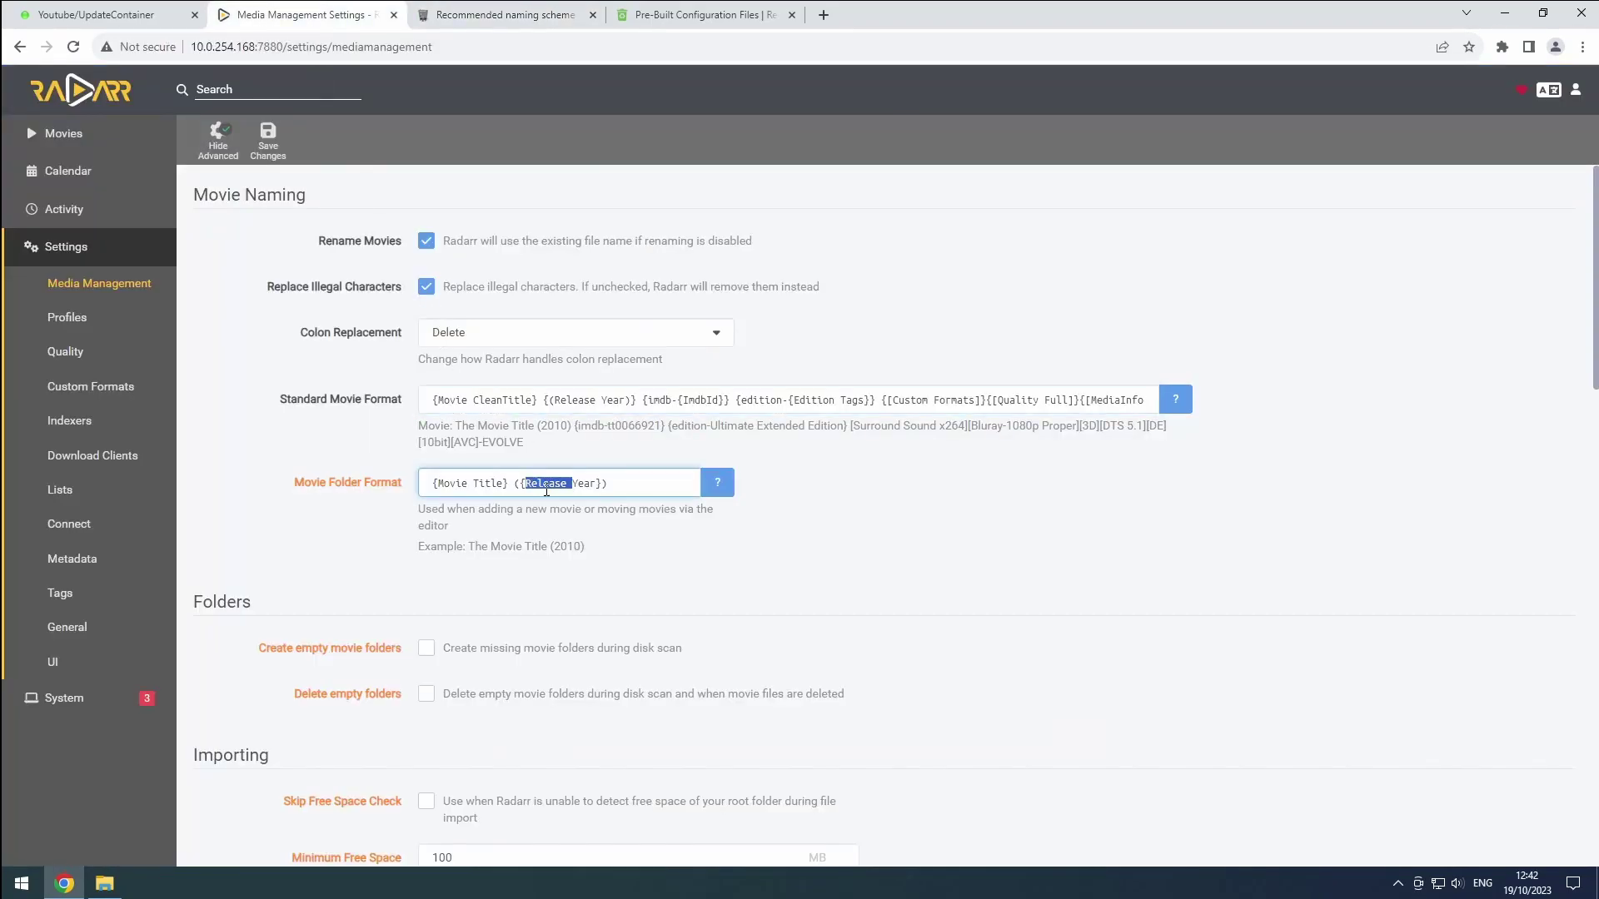
key(ctrl+v)
scroll(547, 497, down, 7)
scroll(547, 497, down, 10)
scroll(547, 497, down, 2)
Add /data/media/movies/anime as the root folder and save the media management settings
click(278, 808)
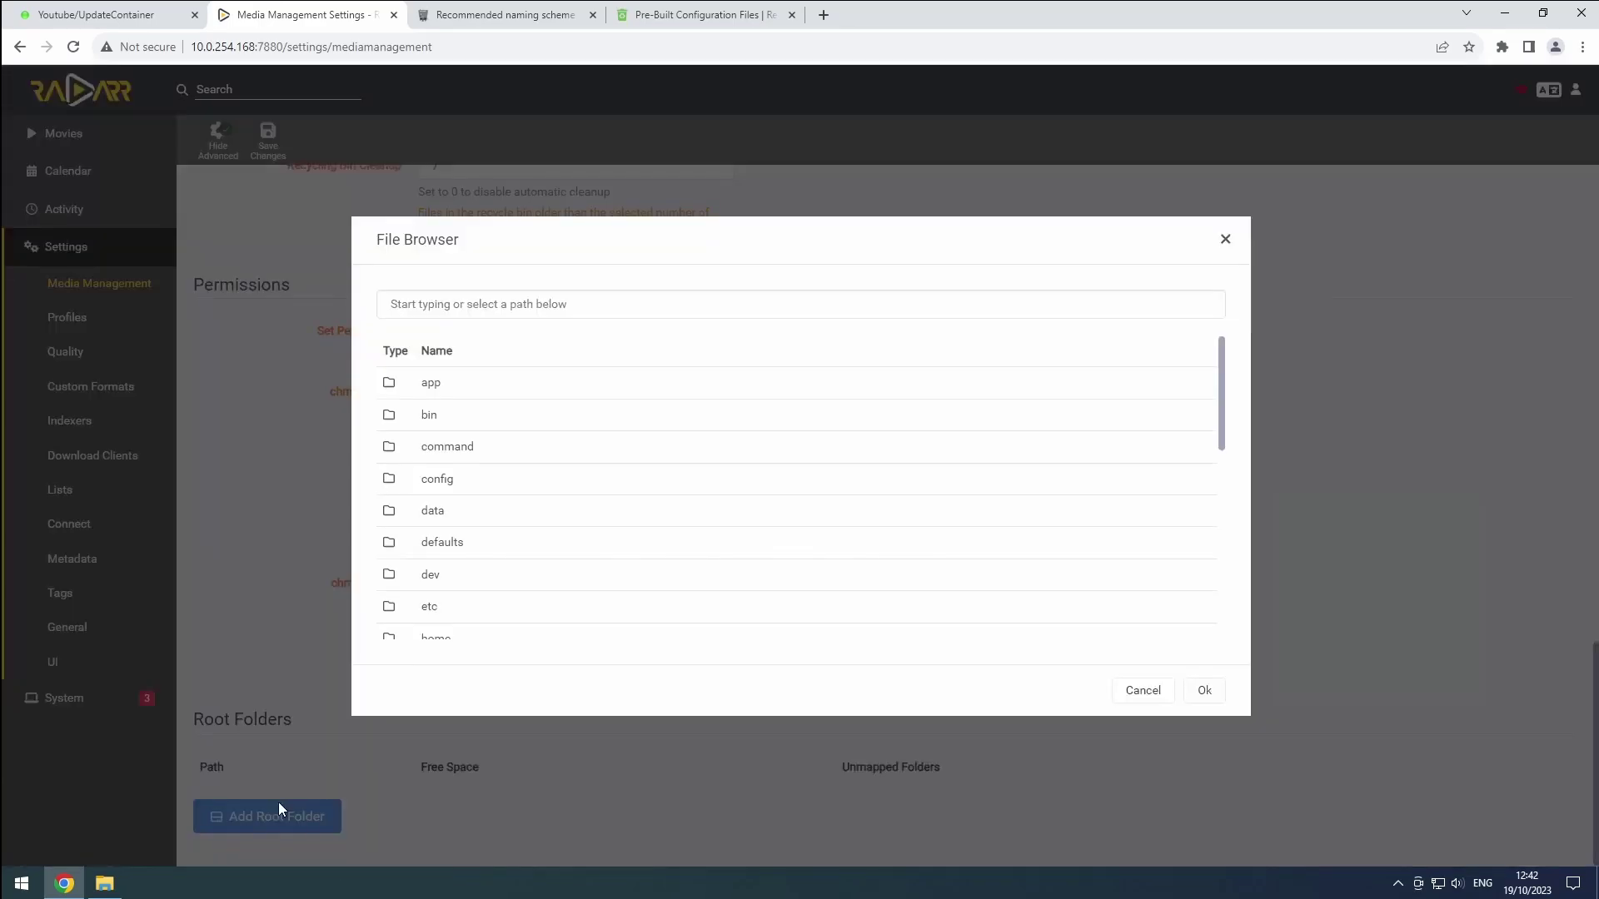
click(435, 512)
click(430, 450)
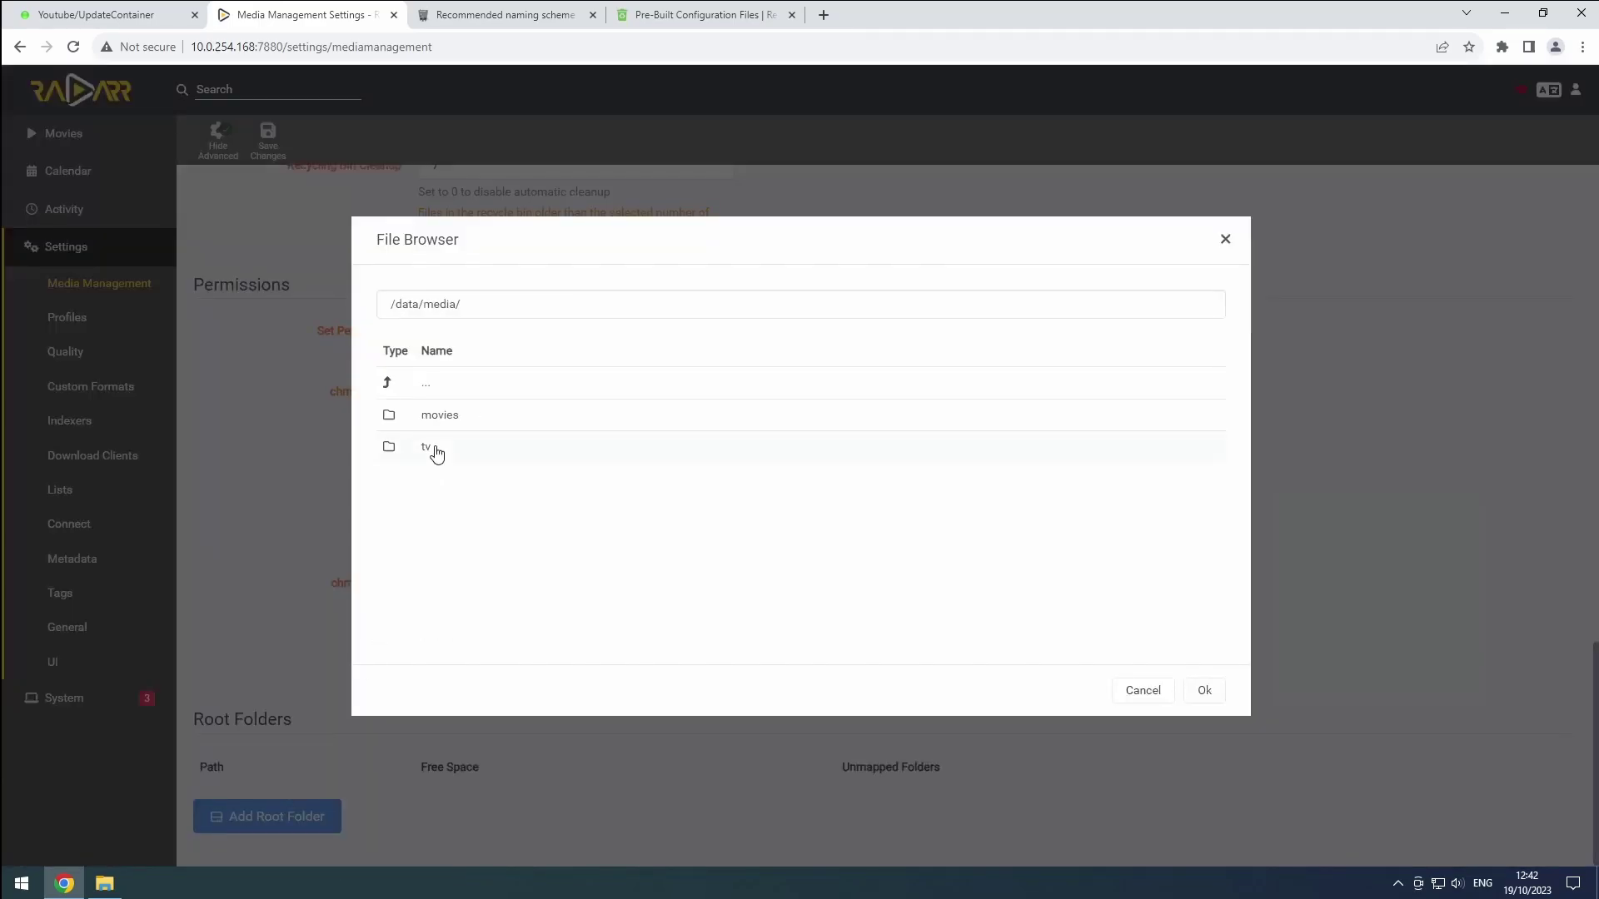
click(439, 421)
click(433, 480)
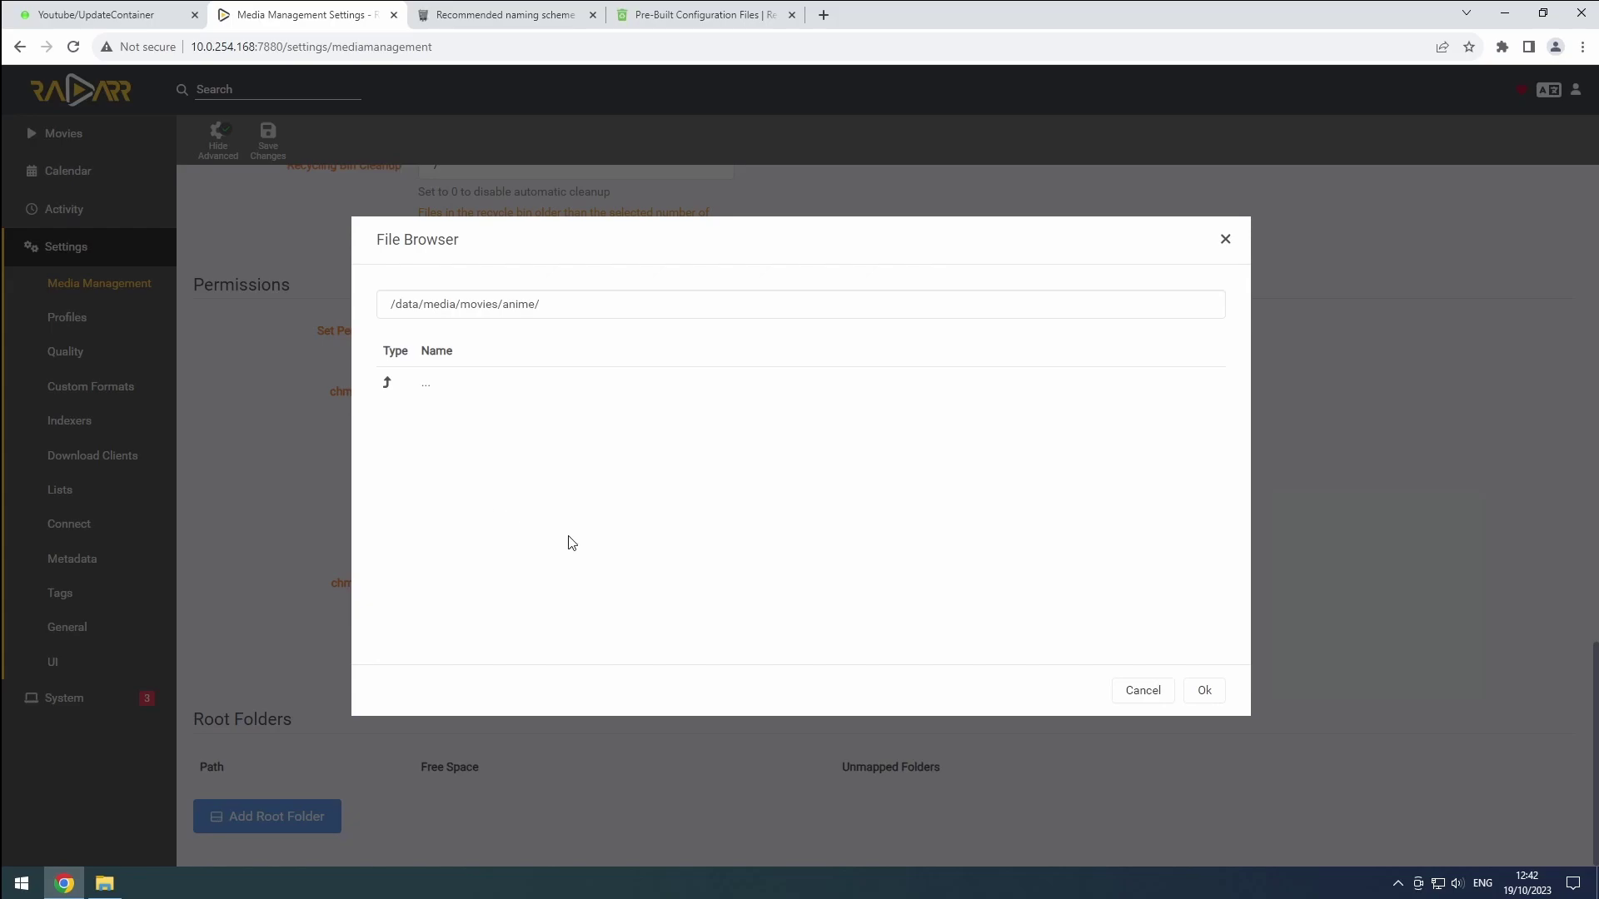
click(1204, 691)
click(268, 138)
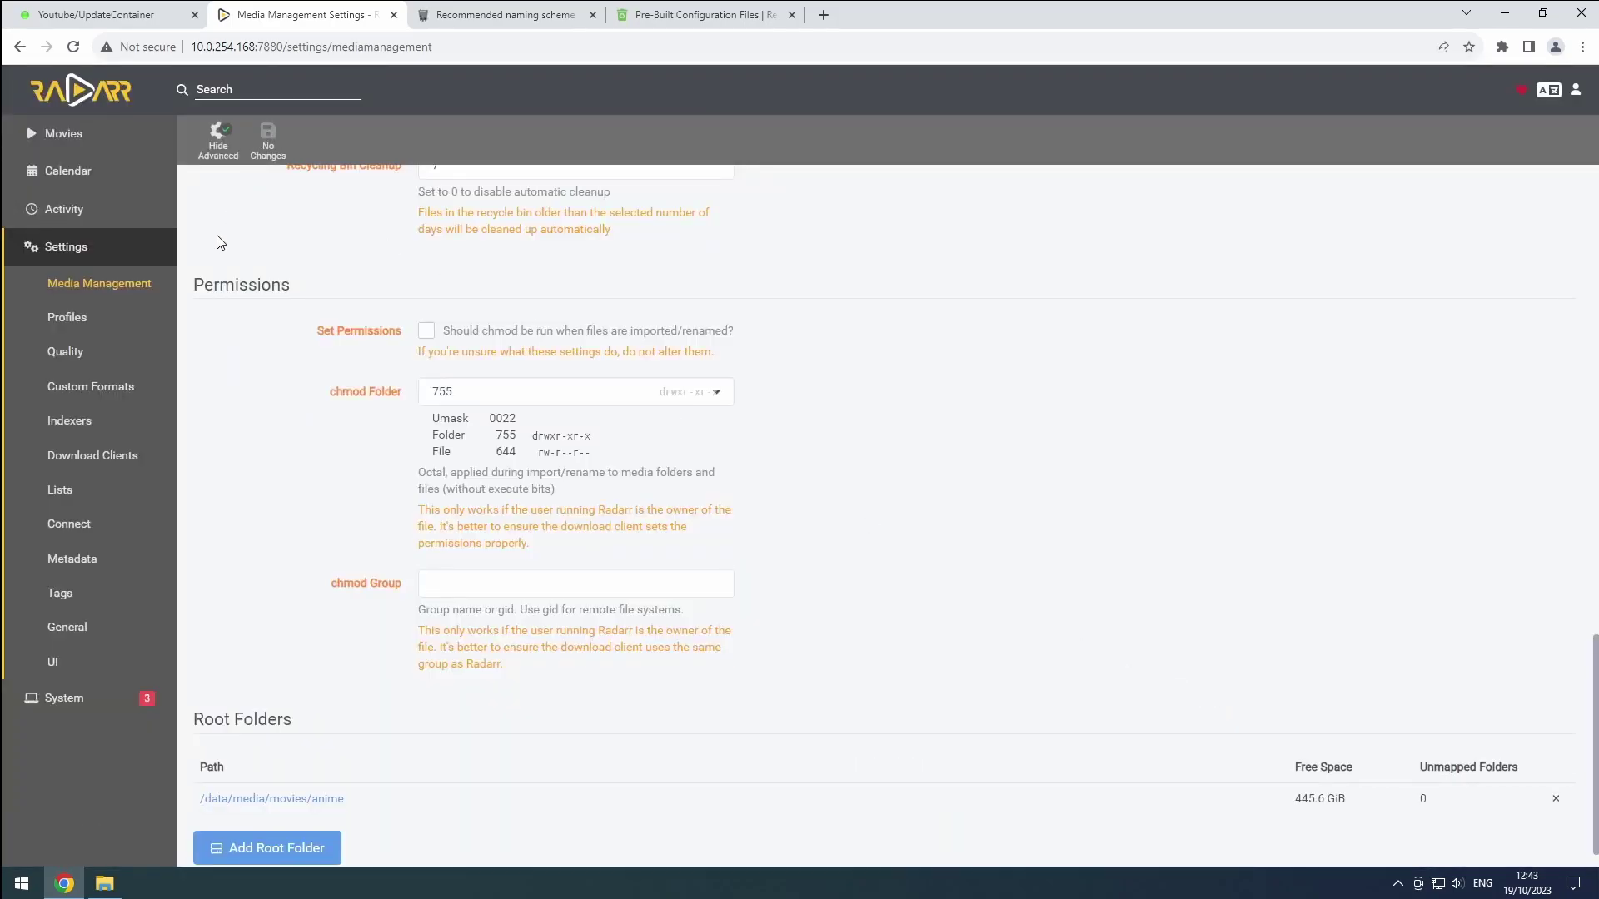
click(83, 419)
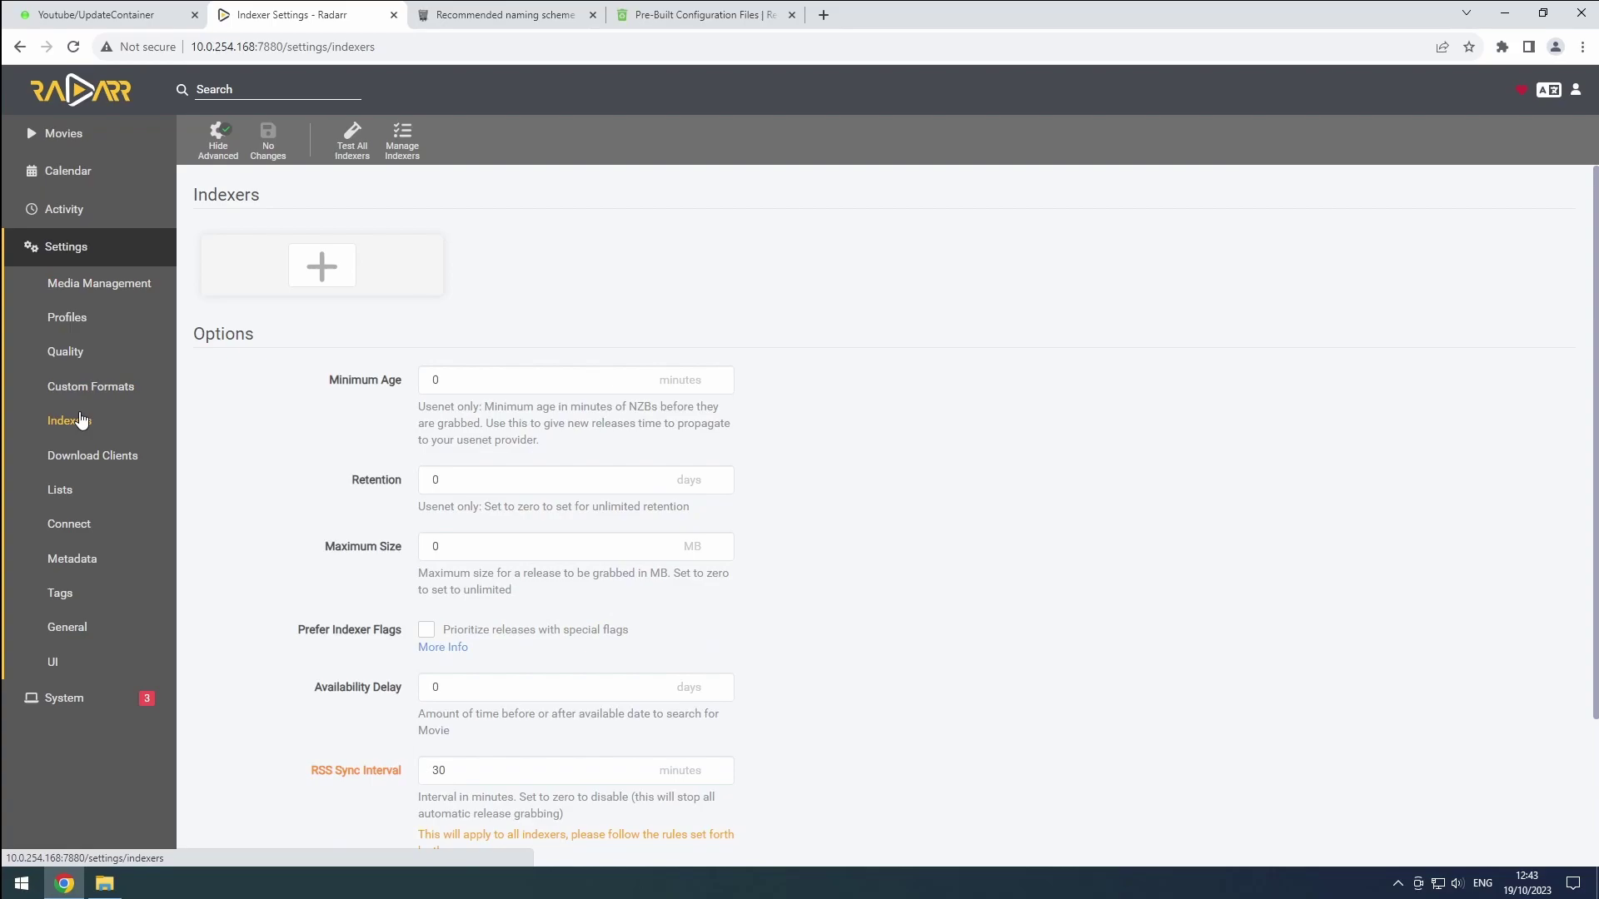
View Radarr's Download Clients settings, which have no clients configured yet
click(82, 460)
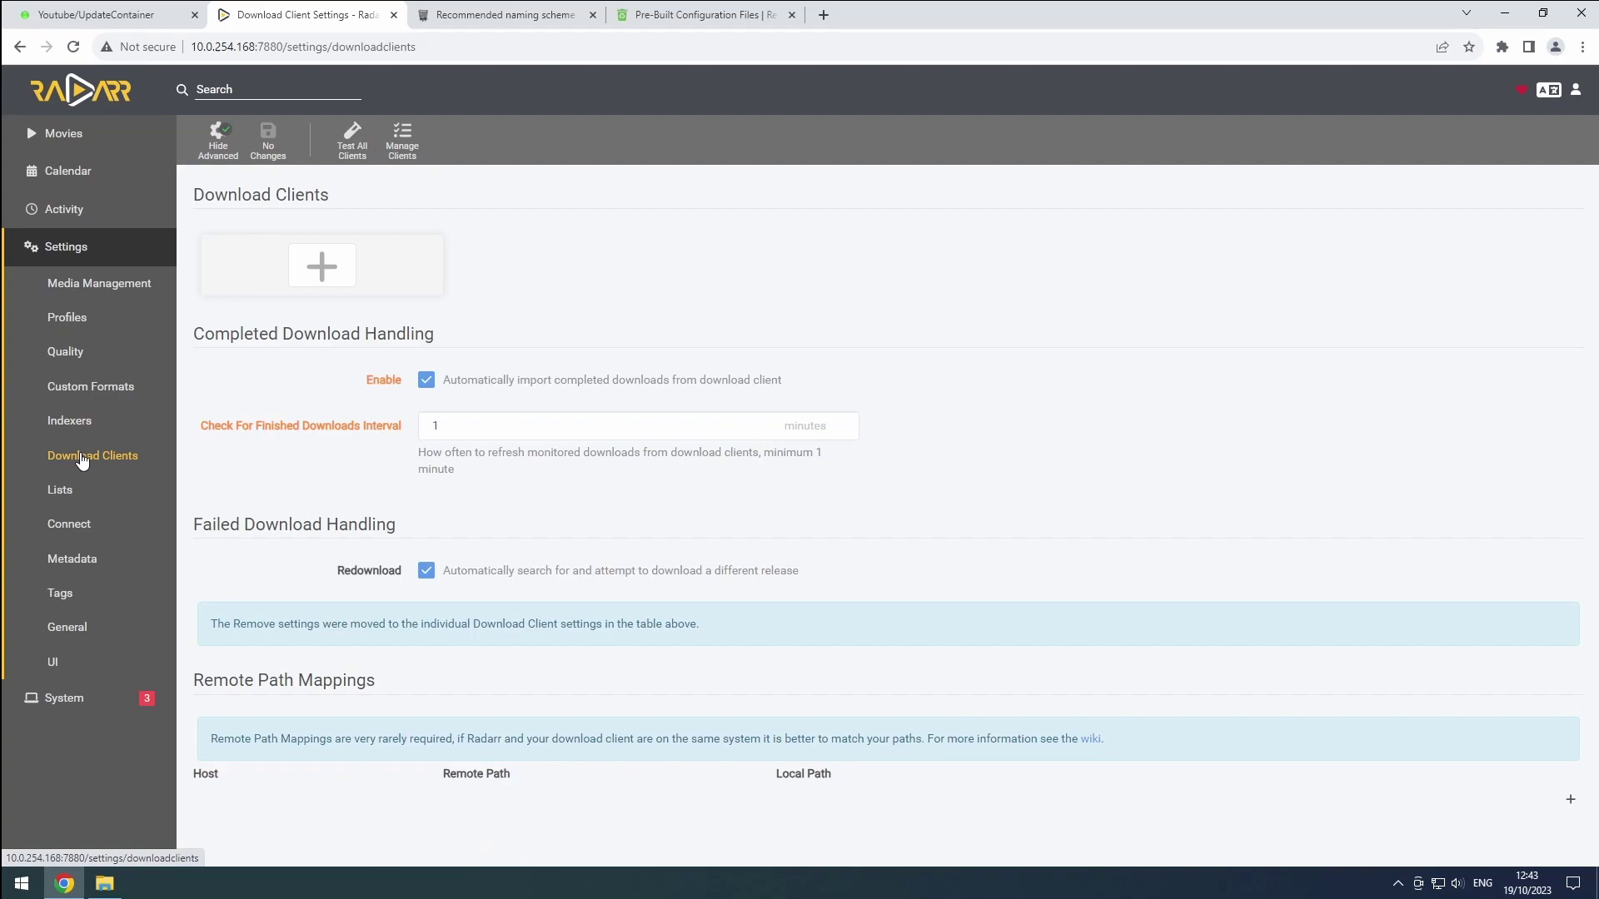